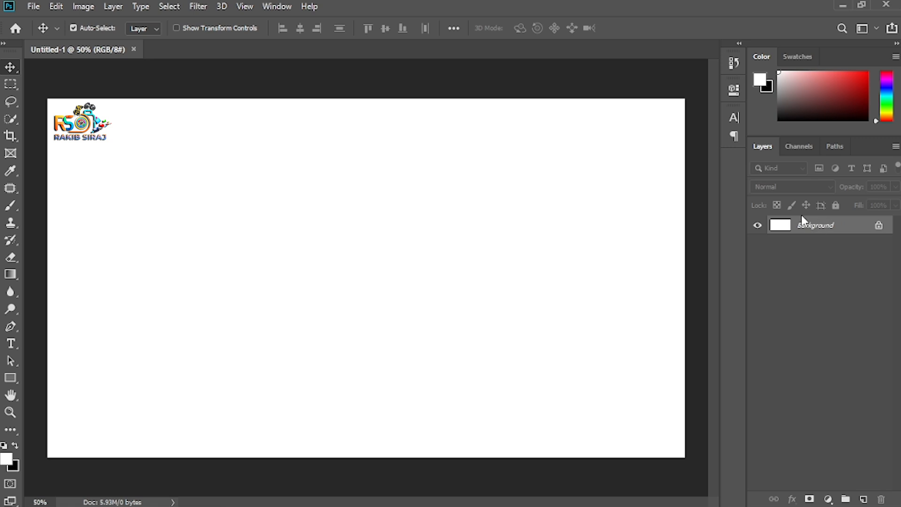
click(275, 6)
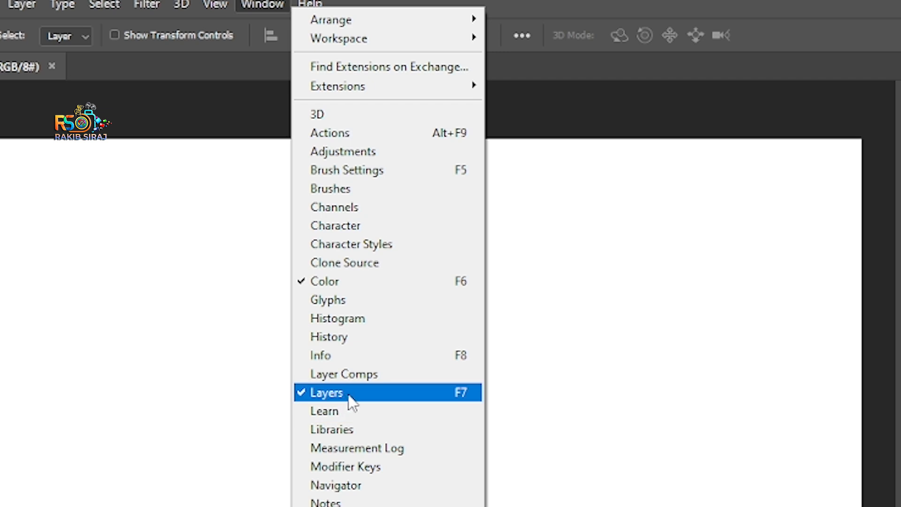
click(328, 336)
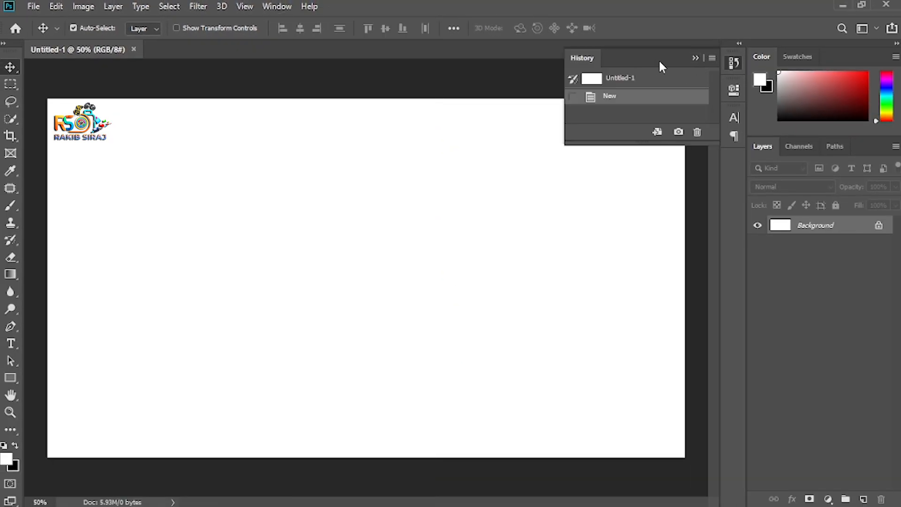
click(711, 59)
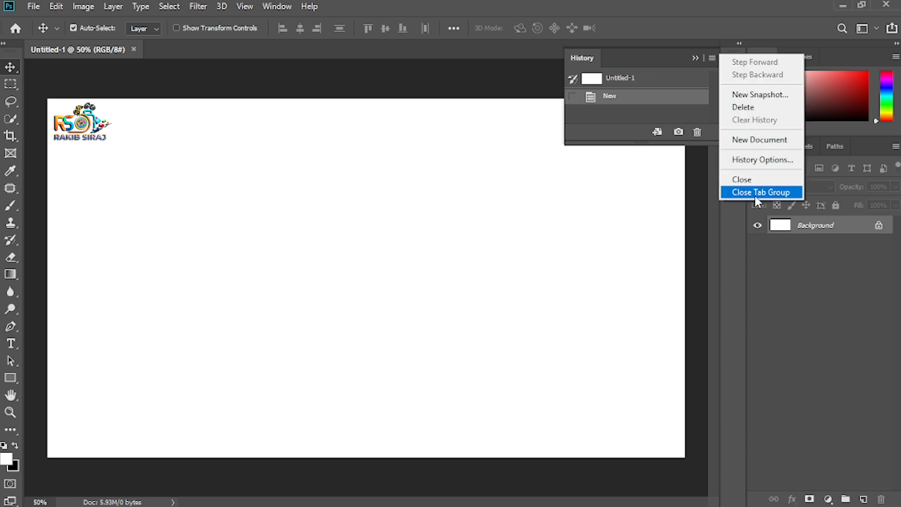
click(746, 179)
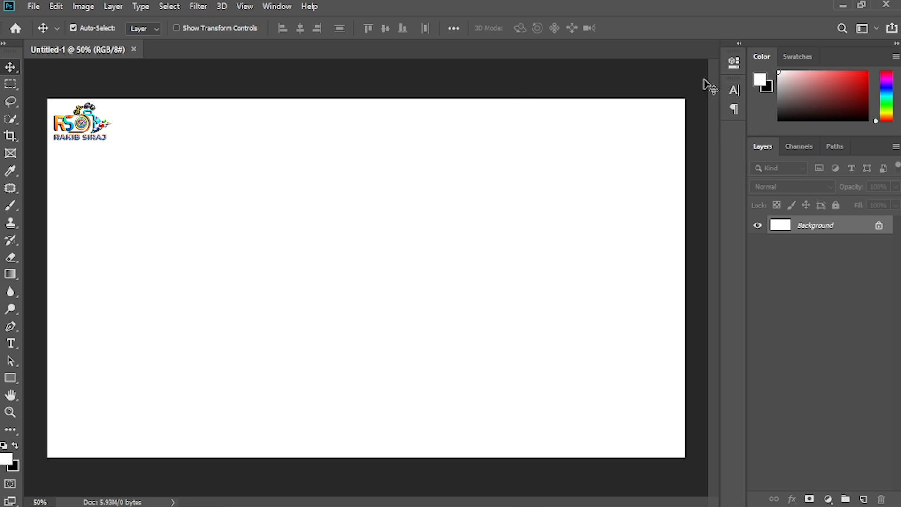
Display the History panel
click(273, 7)
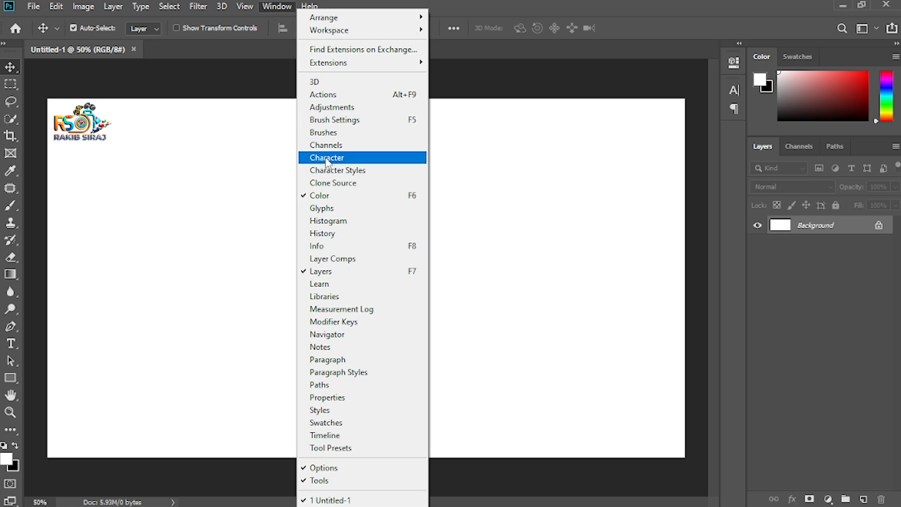
click(331, 233)
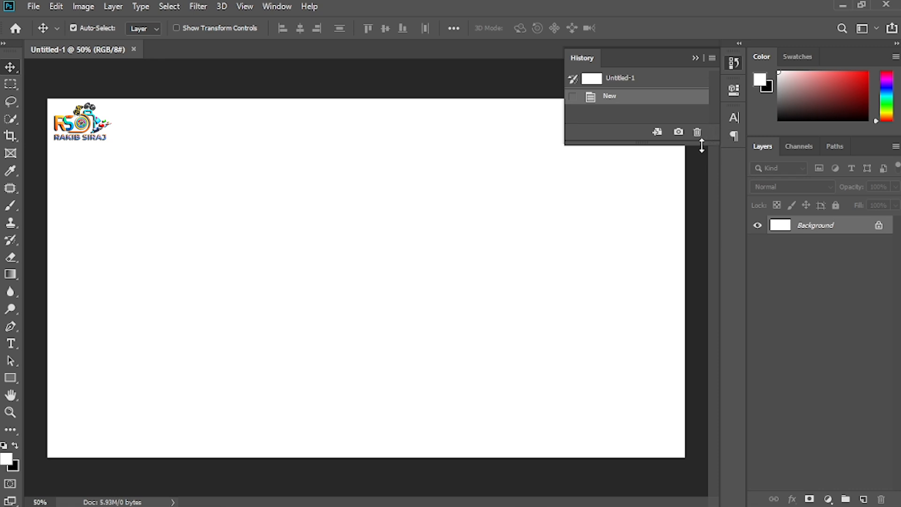
click(765, 286)
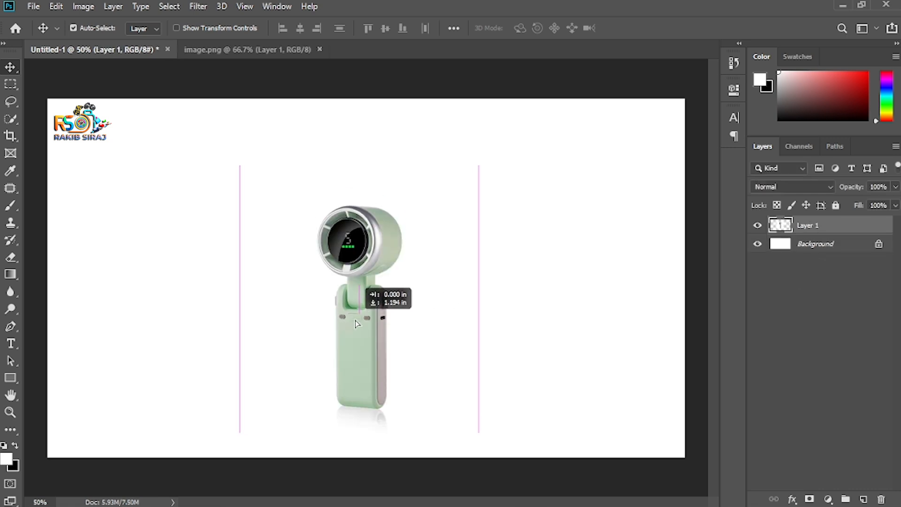
Move the handheld fan photo to near the middle of the canvas and deselect its layer
drag(347, 345, 359, 326)
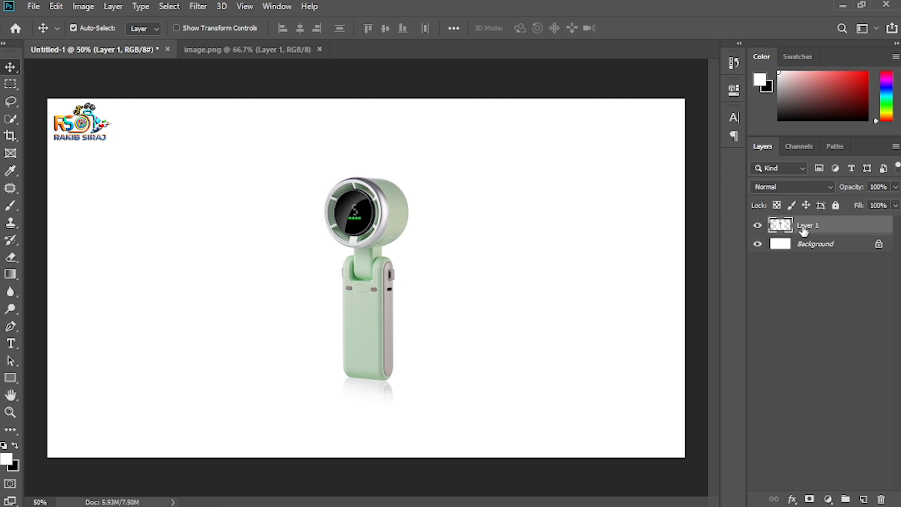
click(812, 327)
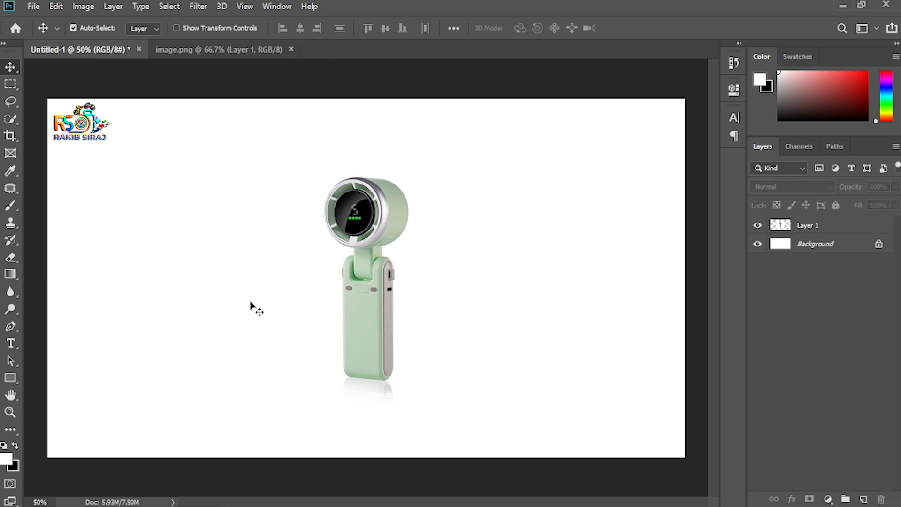
Draw a red rectangle shape of about 386 x 678 px on the canvas, left of the fan
click(10, 378)
click(145, 27)
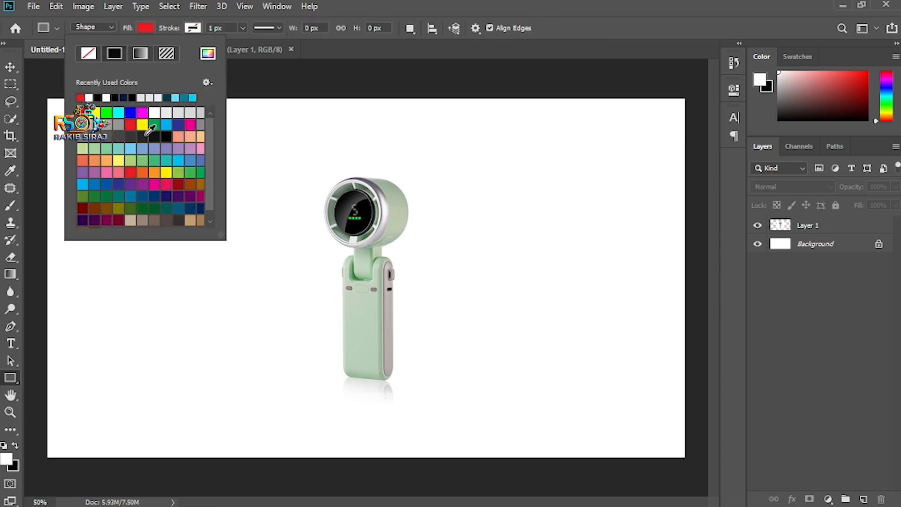
click(145, 28)
drag(125, 162, 254, 387)
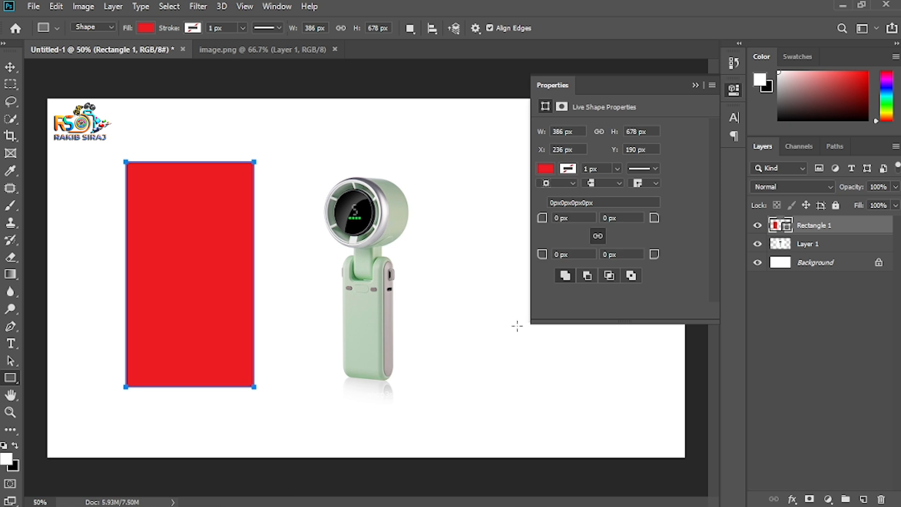
click(695, 86)
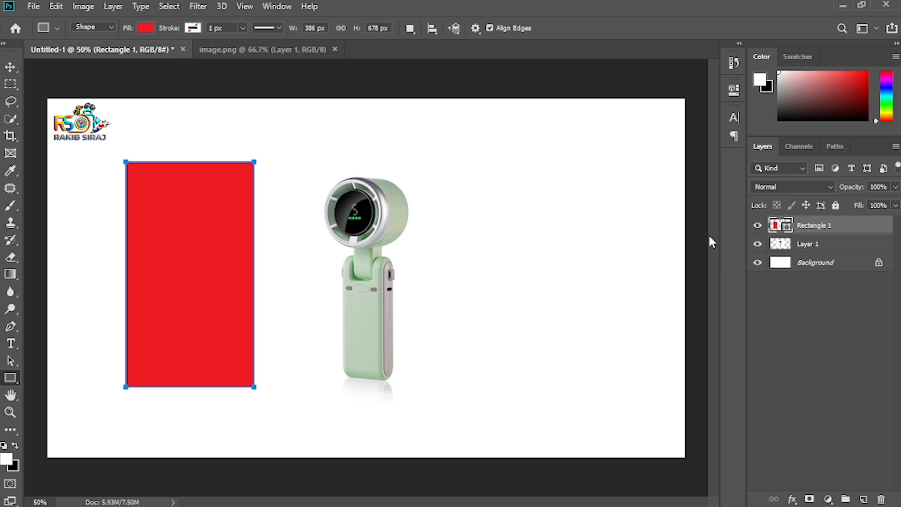
Add green "Lorem Ipsum" text in Anton, reduce its font size, and place it to the upper right of the fan
click(10, 343)
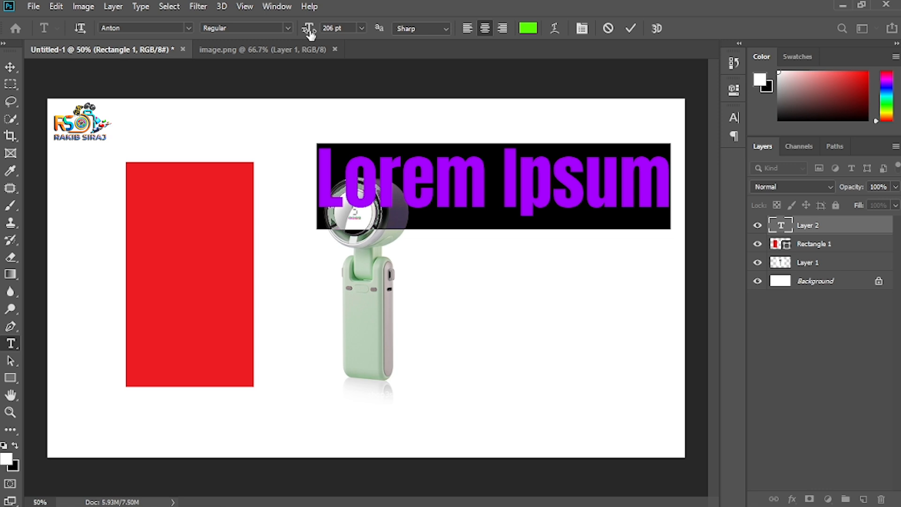
drag(308, 30, 257, 38)
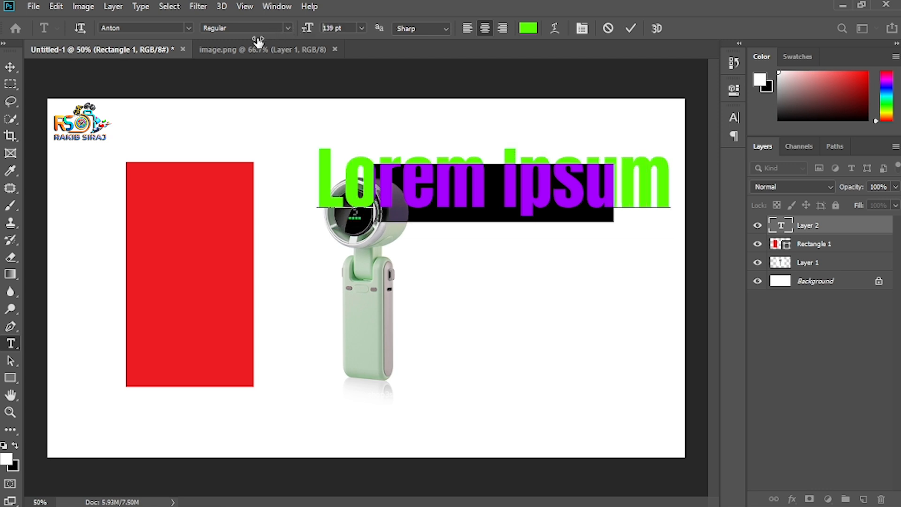
click(630, 29)
click(10, 67)
drag(476, 201, 519, 192)
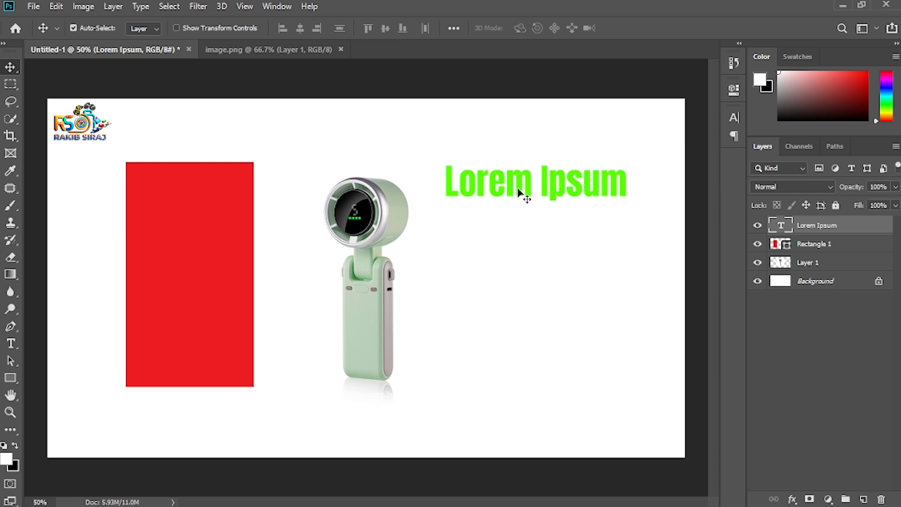
click(785, 364)
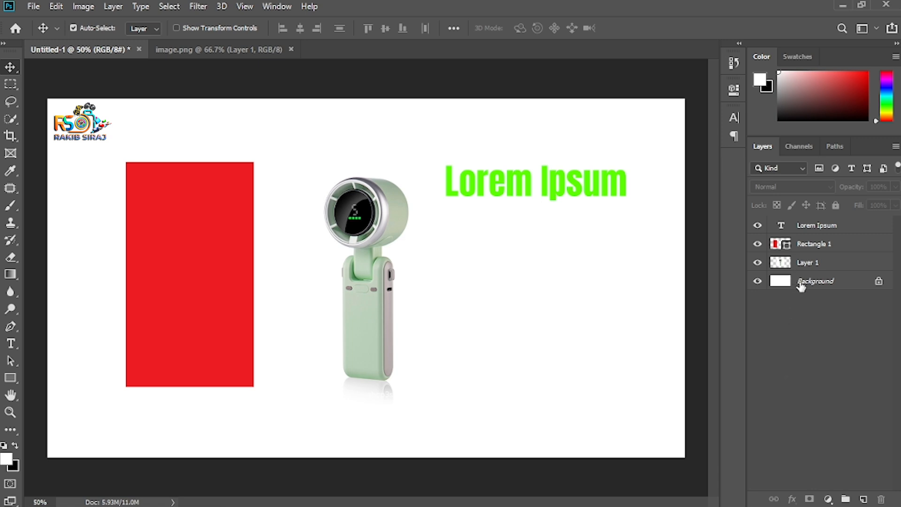
Fill the Background layer with dark green and shift the fan photo slightly down and to the right
click(780, 286)
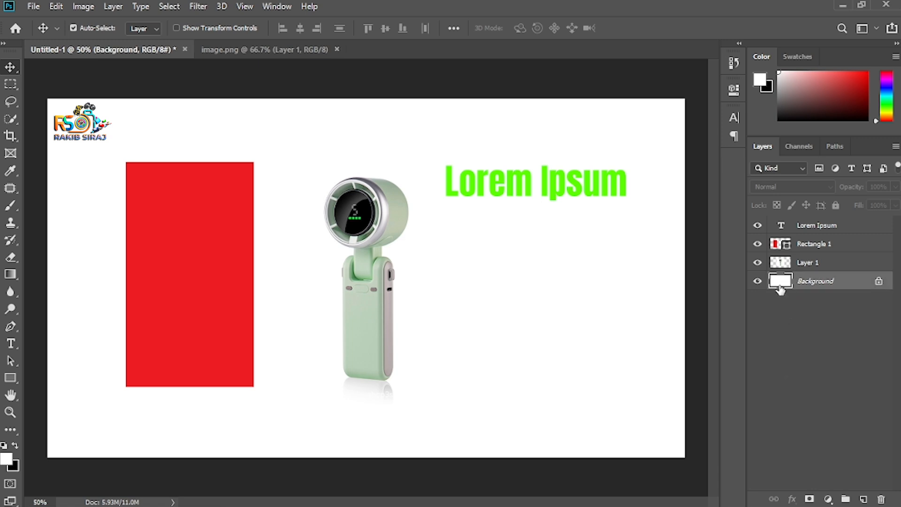
click(7, 458)
click(645, 89)
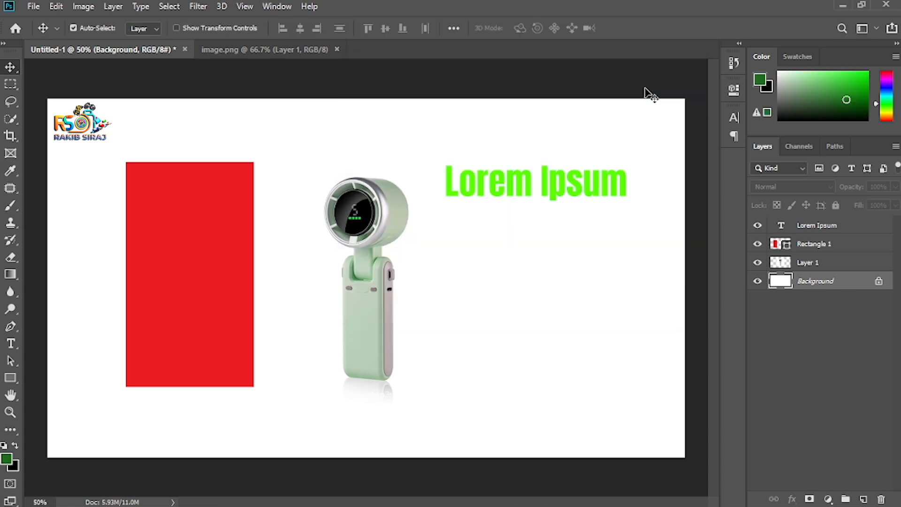
key(alt+BackSpace)
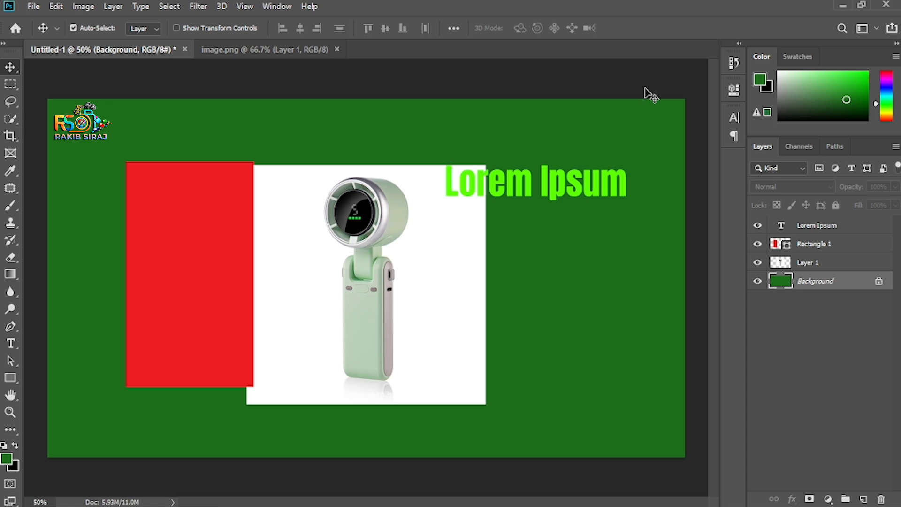
drag(442, 304, 453, 320)
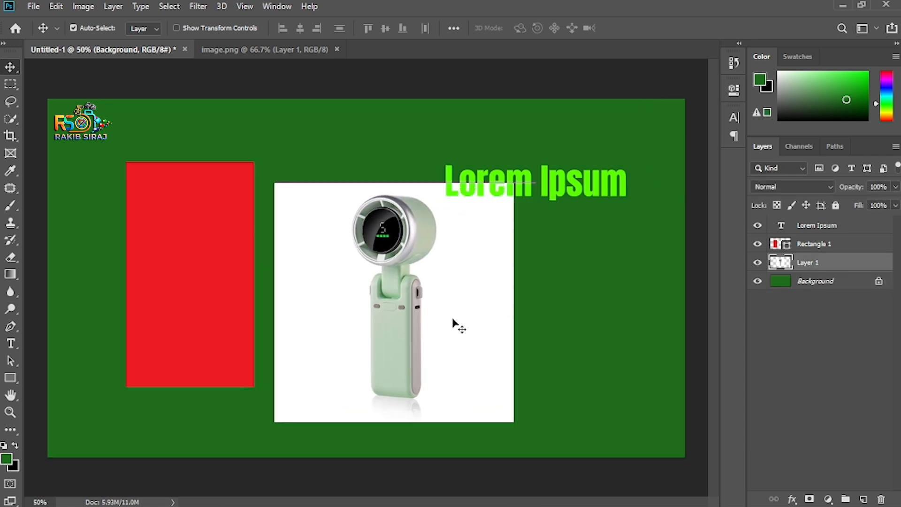
Create an empty layer above the Background, move it to the top of the stack, and return it to just above the Background
click(794, 282)
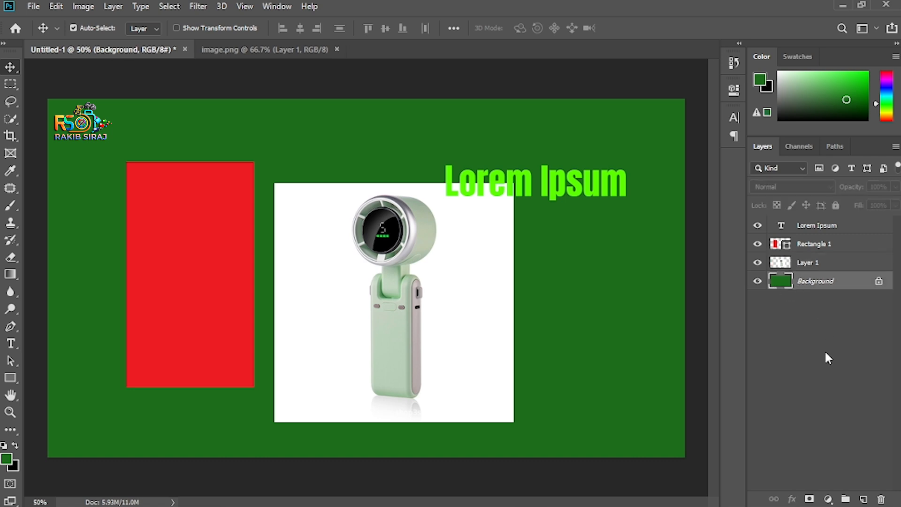
click(862, 499)
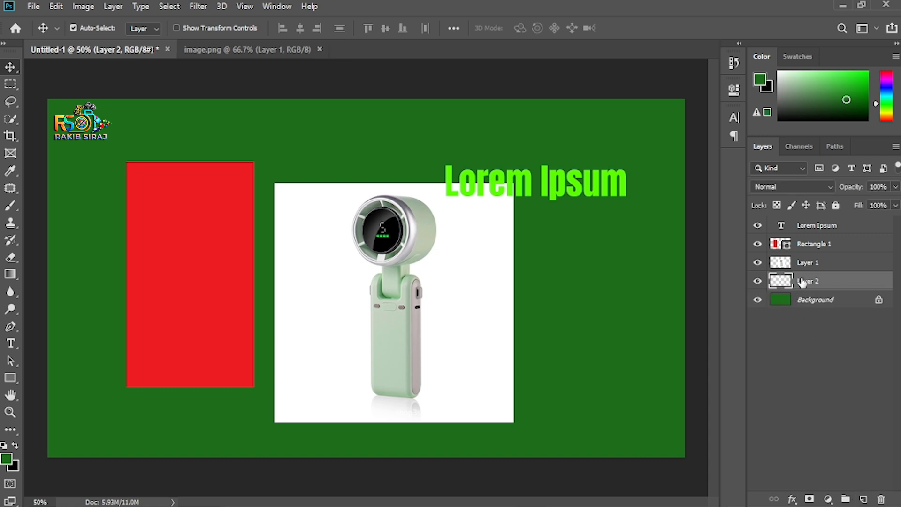
drag(800, 284, 802, 227)
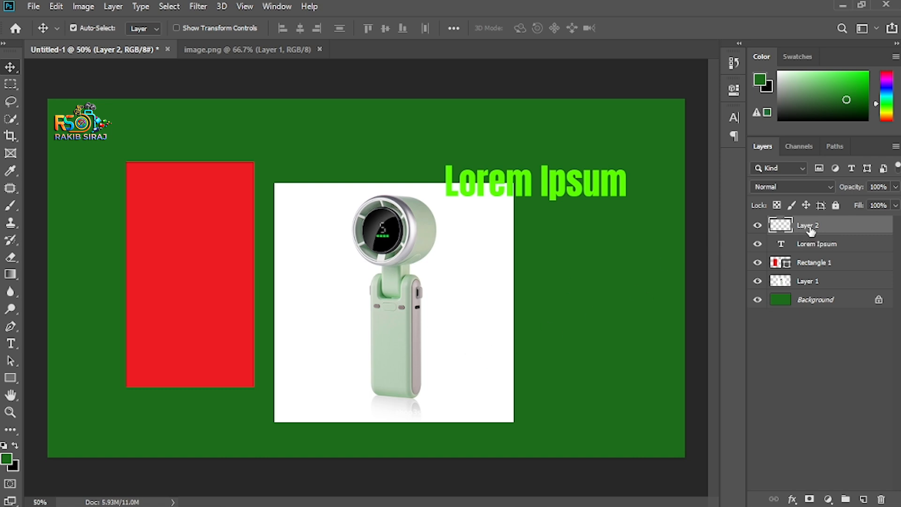
drag(811, 229, 804, 306)
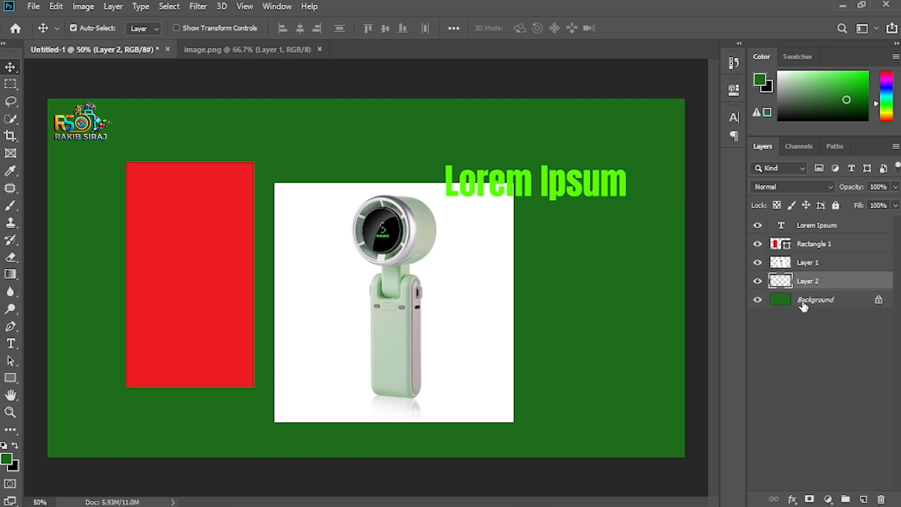
Set the foreground colour to ffffff and fill Layer 2 alternately with the black background and white foreground colours, ending on white
click(6, 459)
text(ffffff)
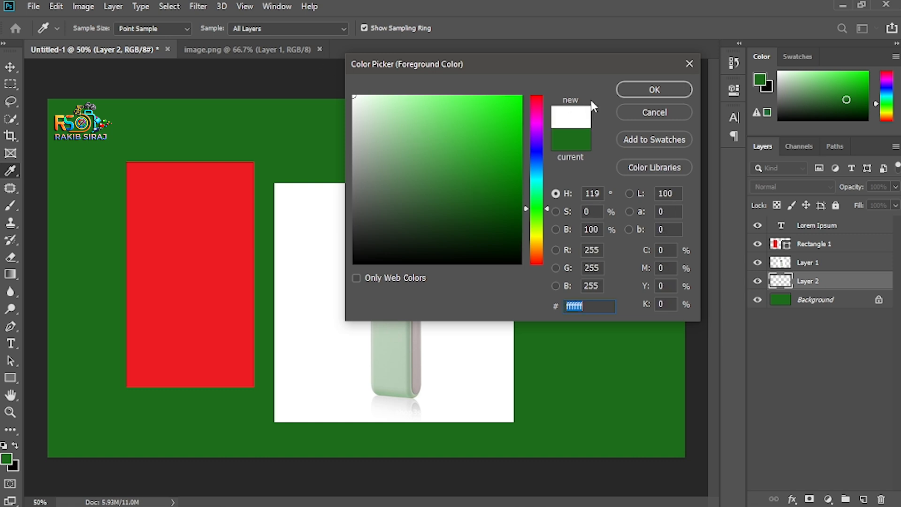
click(637, 91)
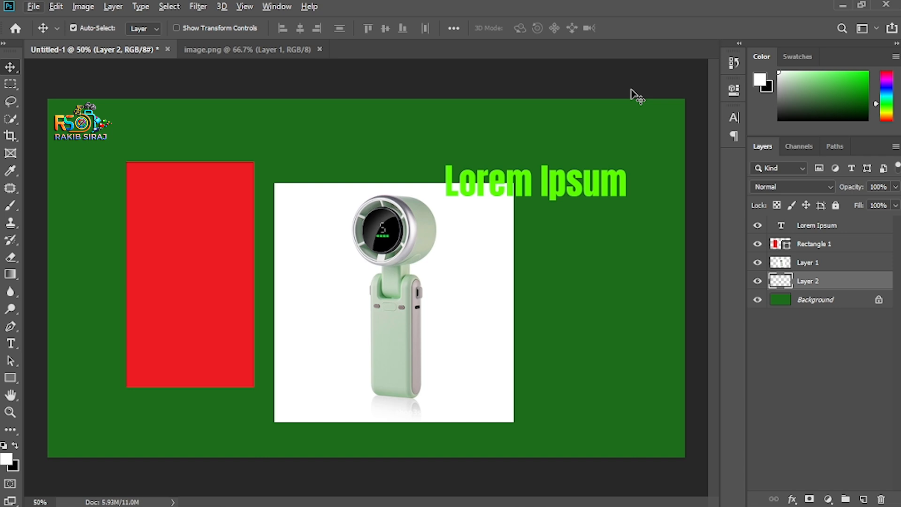
key(ctrl+BackSpace)
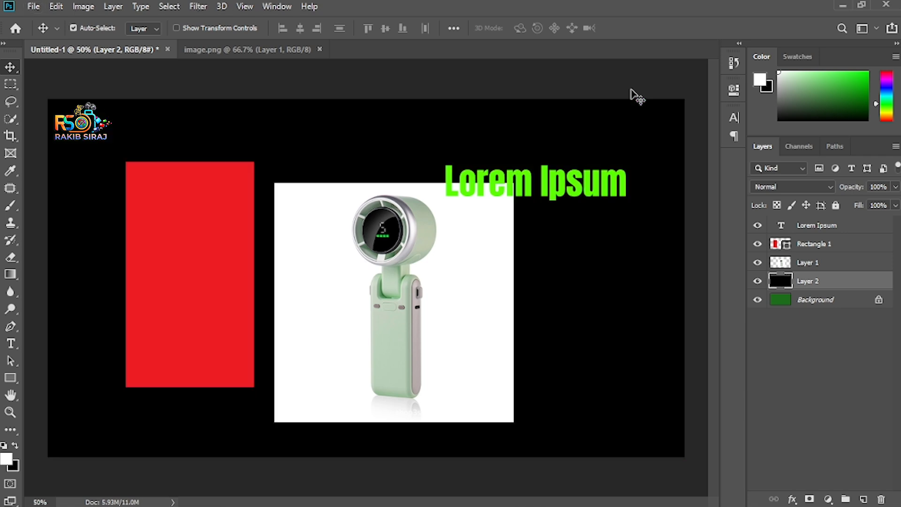
key(alt+BackSpace)
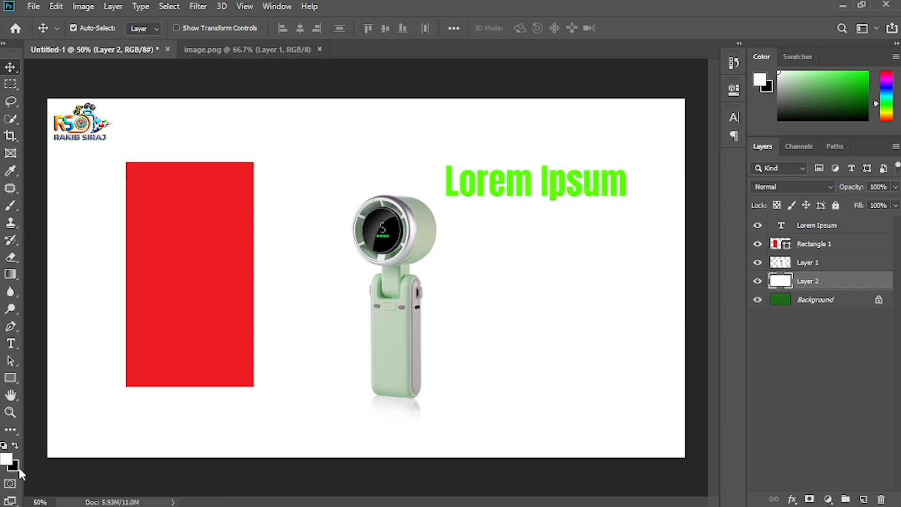
key(ctrl)
key(ctrl+BackSpace)
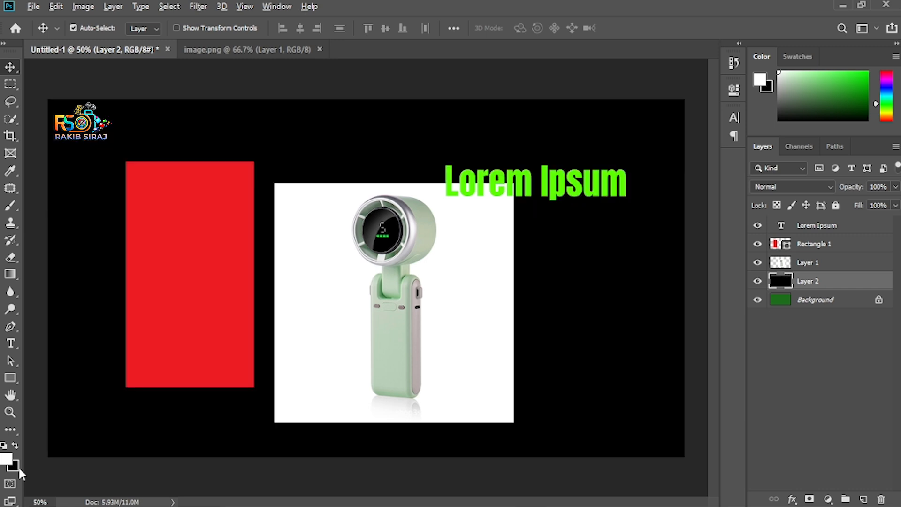
key(alt+BackSpace)
click(844, 388)
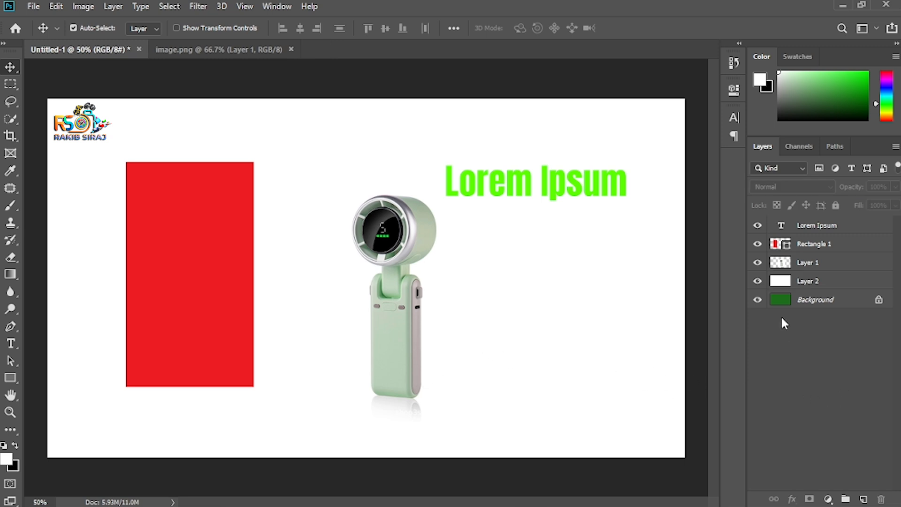
Duplicate the fan photo's layer and place the two fans side by side on the canvas
drag(388, 240, 863, 500)
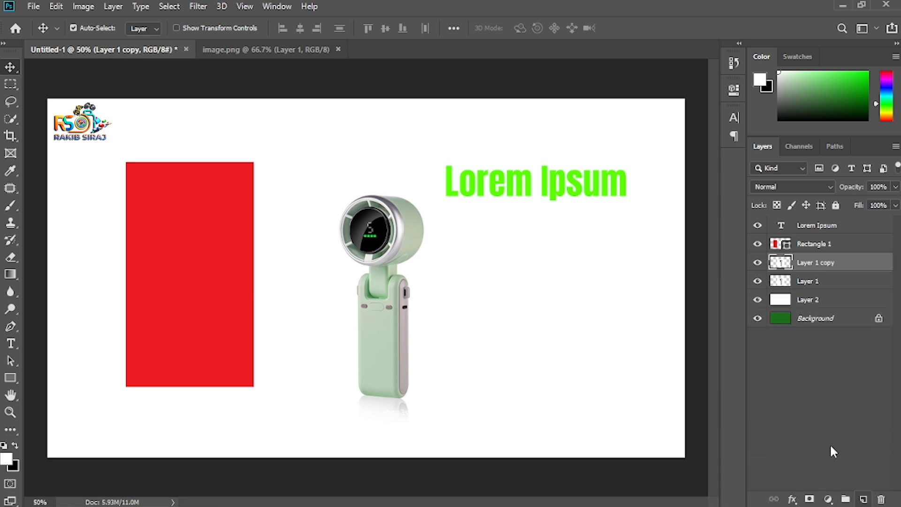
drag(380, 287, 584, 281)
drag(275, 267, 428, 286)
drag(568, 291, 569, 293)
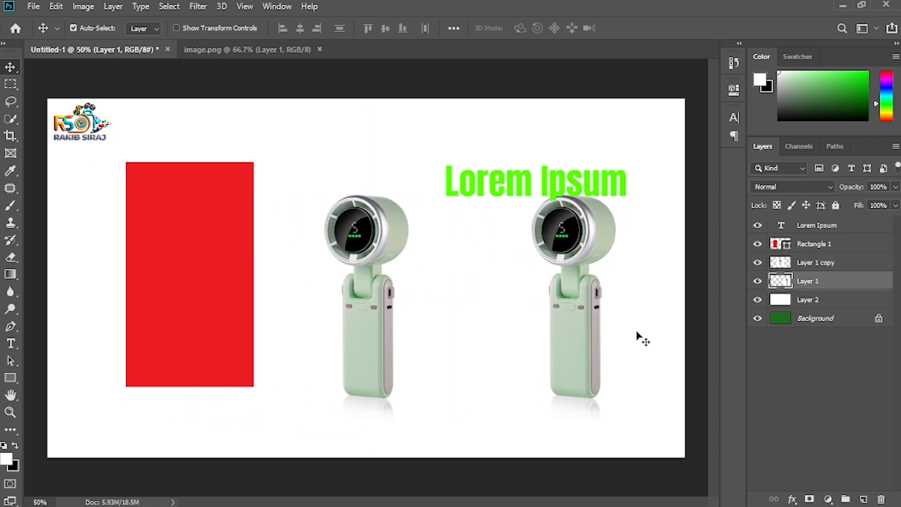
click(407, 337)
click(531, 337)
Try duplicating Layer 1 copy and spreading the fans and the red rectangle across the canvas
click(789, 267)
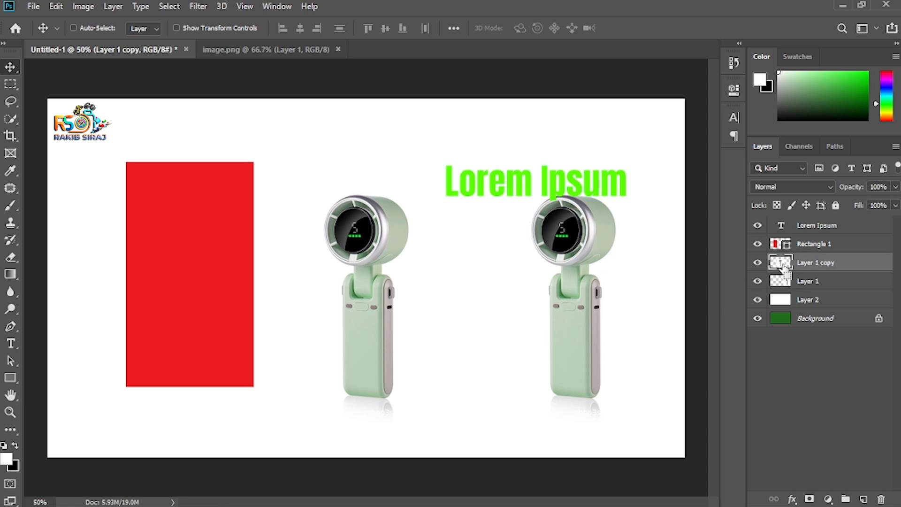
key(ctrl+j)
drag(380, 262, 309, 227)
drag(160, 221, 43, 208)
drag(320, 261, 215, 261)
drag(347, 284, 411, 266)
drag(164, 234, 242, 269)
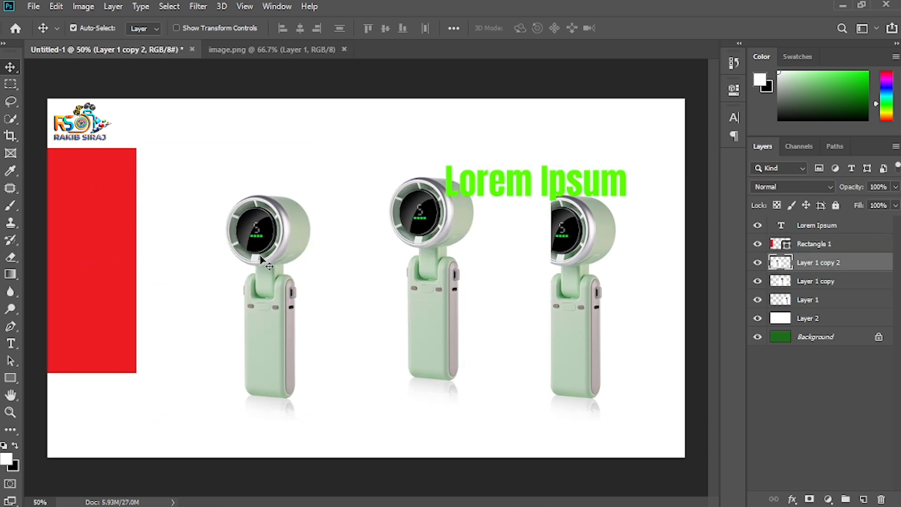
Move the "Lorem Ipsum" text slightly upward
drag(556, 189, 556, 158)
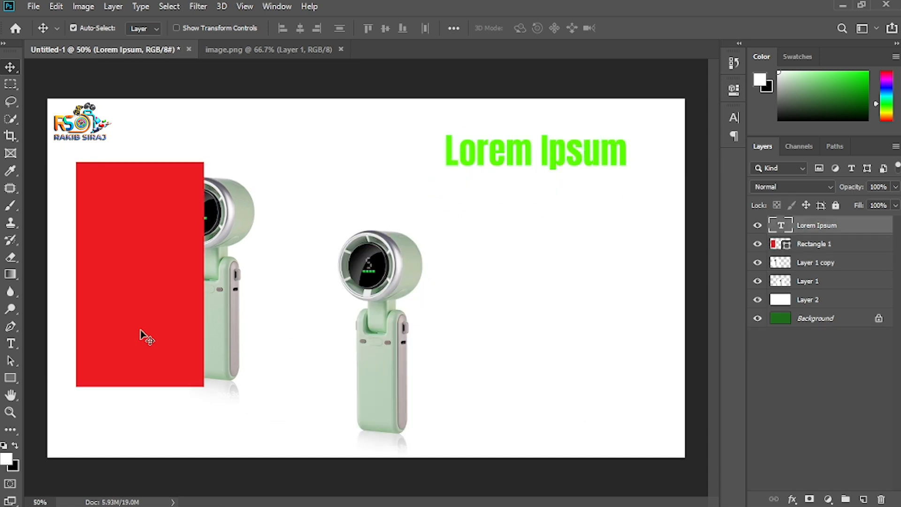
Spread the two fan images out beside the red rectangle so that none of the three objects overlap
drag(231, 269, 572, 300)
drag(362, 328, 292, 296)
drag(591, 326, 521, 326)
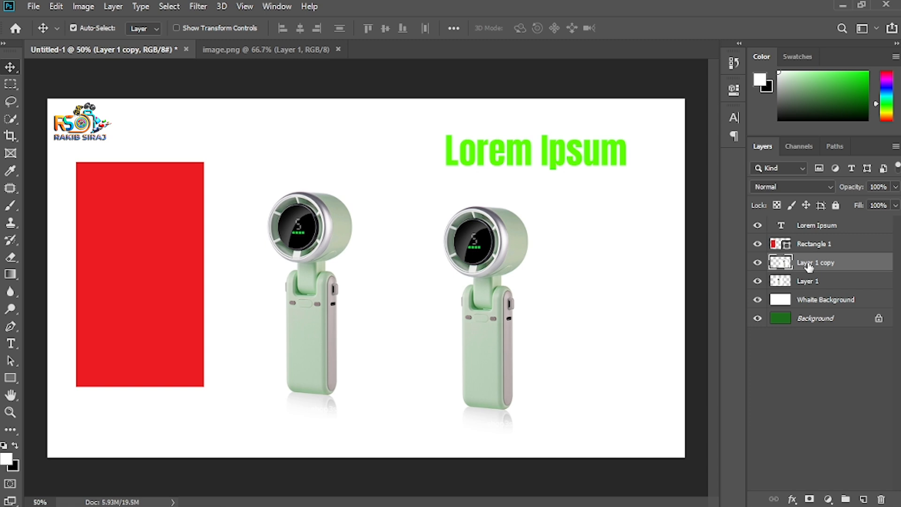
Rename the Layer 1 copy layer as "Turbo Fan" and the Rectangle 1 layer as "Reed shap"
double_click(807, 264)
key(BackSpace)
text(Turbo Fan)
key(Return)
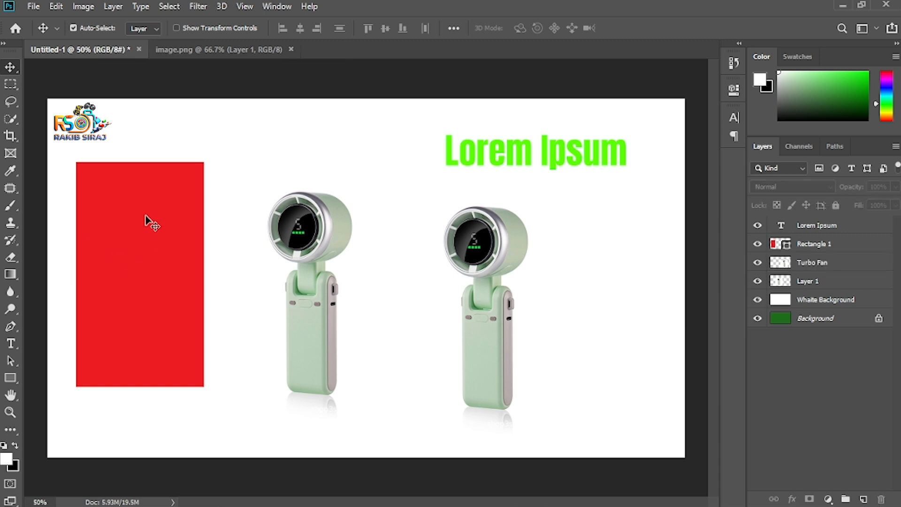
double_click(810, 247)
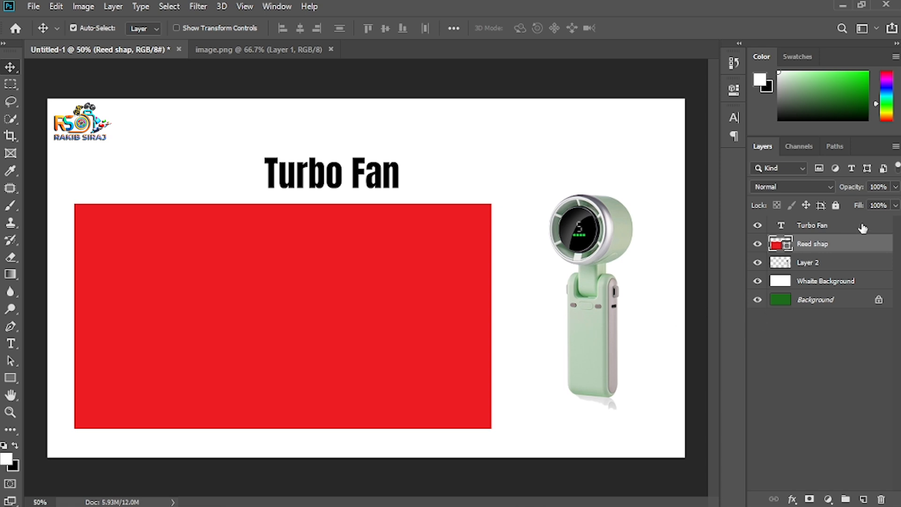
Bring the Reed shap layer above the Turbo Fan text layer, move the rectangle over the text, and return it below the text
drag(807, 249, 806, 230)
drag(237, 302, 239, 307)
drag(316, 300, 356, 201)
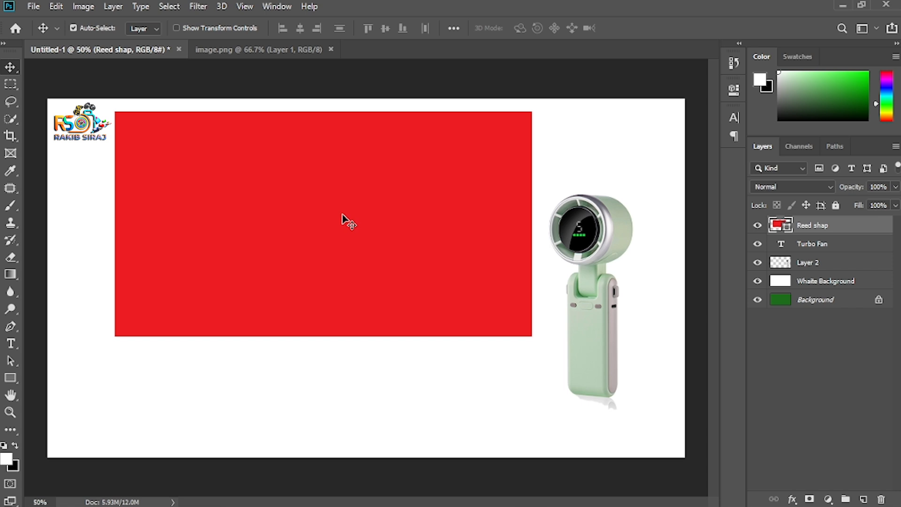
drag(238, 217, 353, 288)
drag(488, 304, 339, 328)
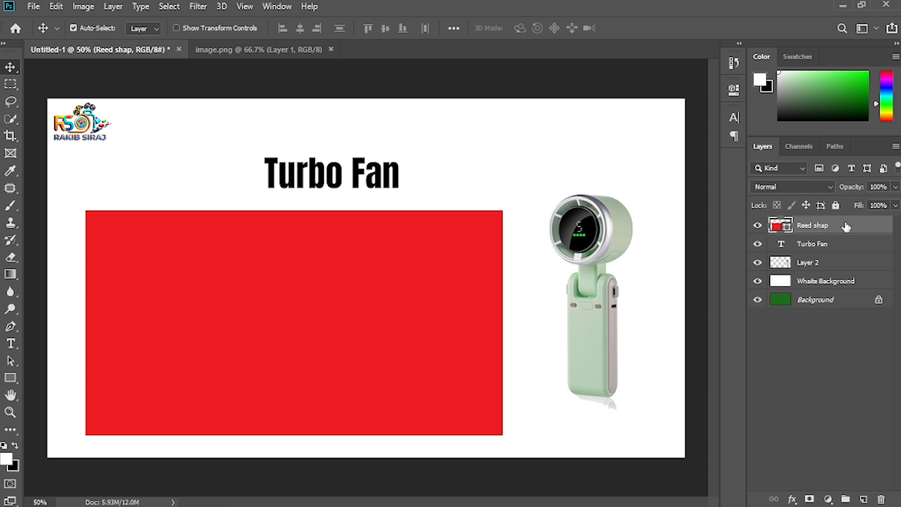
Reorder the Reed shap layer beneath Layer 2 and place the Turbo Fan text on the red rectangle's upper part
drag(846, 226, 840, 272)
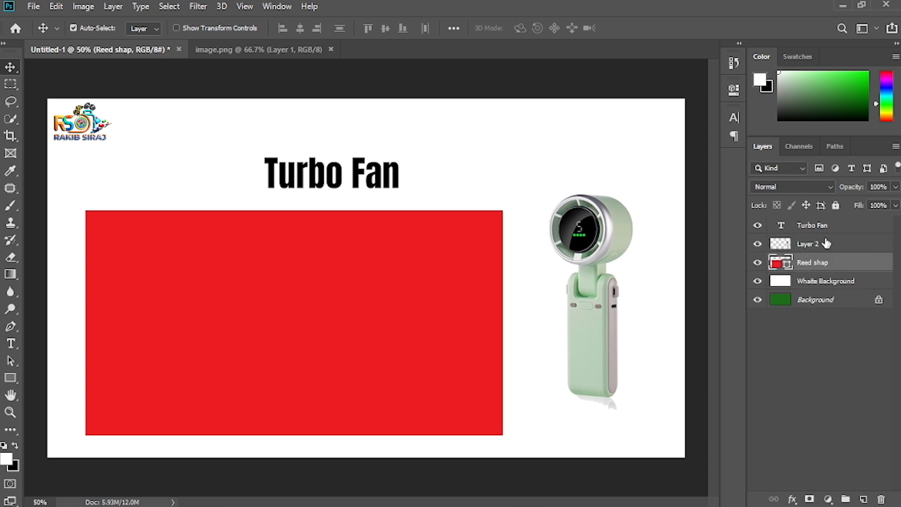
click(807, 227)
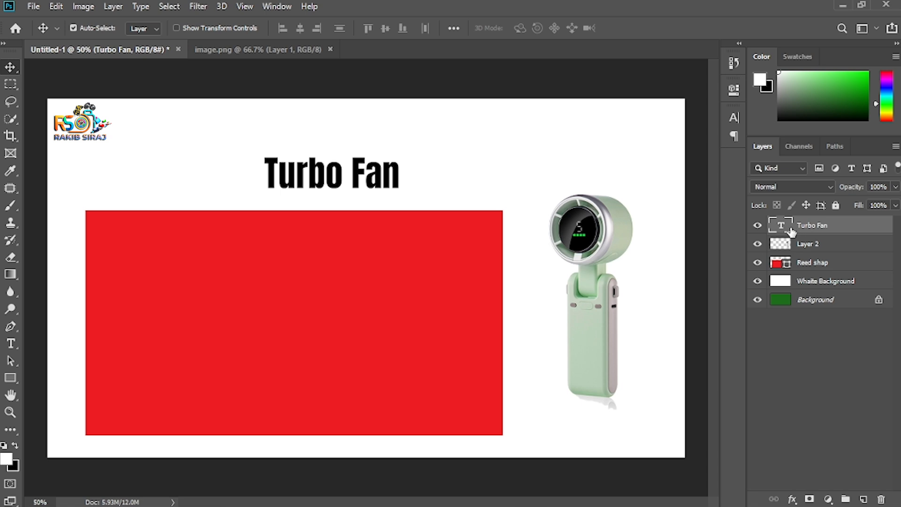
drag(312, 174, 257, 230)
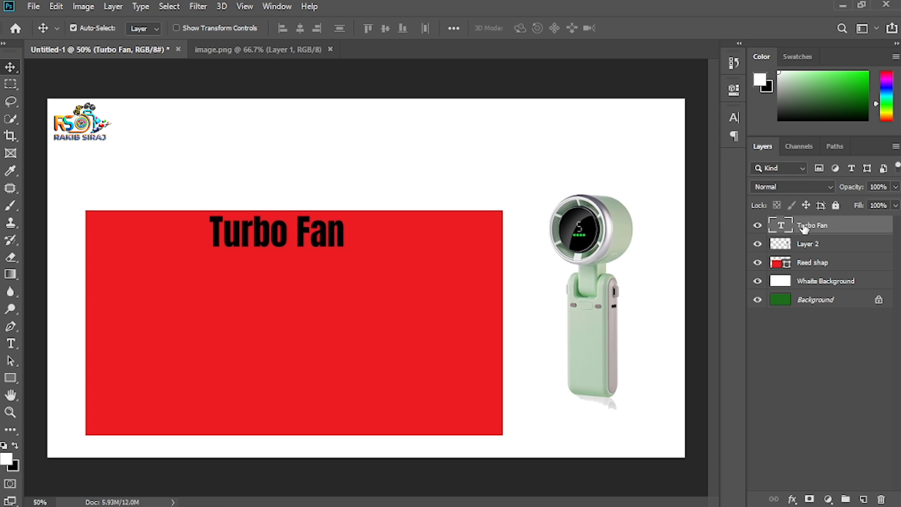
mouse_move(803, 228)
mouse_down()
mouse_move(800, 273)
mouse_move(798, 222)
mouse_up()
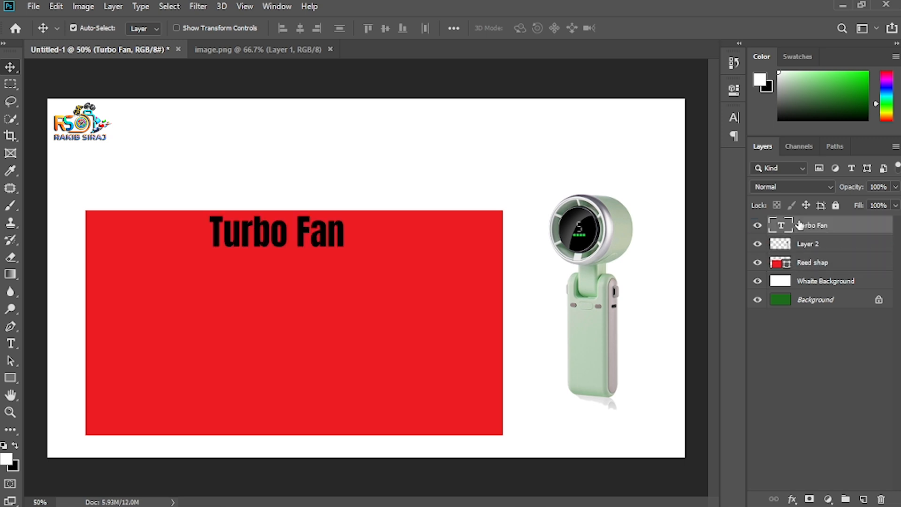
Move the Turbo Fan text over the fan's head and bring Layer 2 above the text layer
click(610, 249)
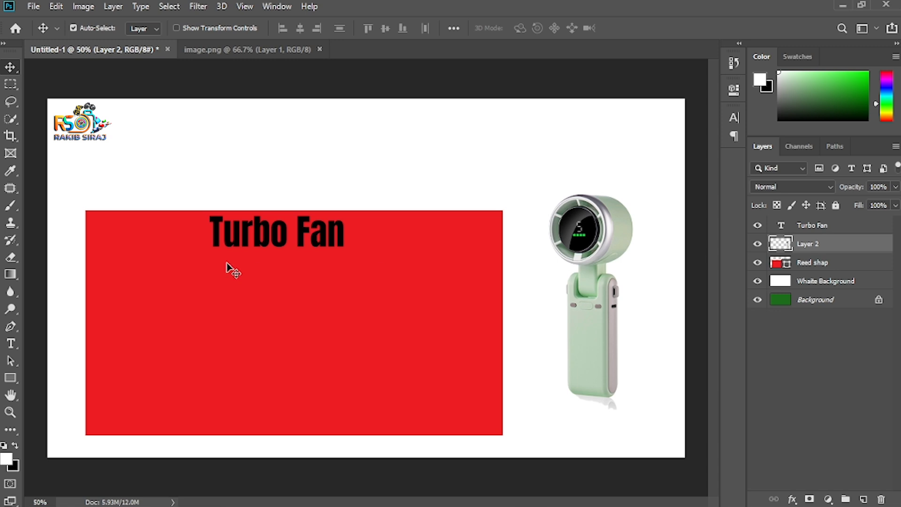
drag(292, 242, 598, 224)
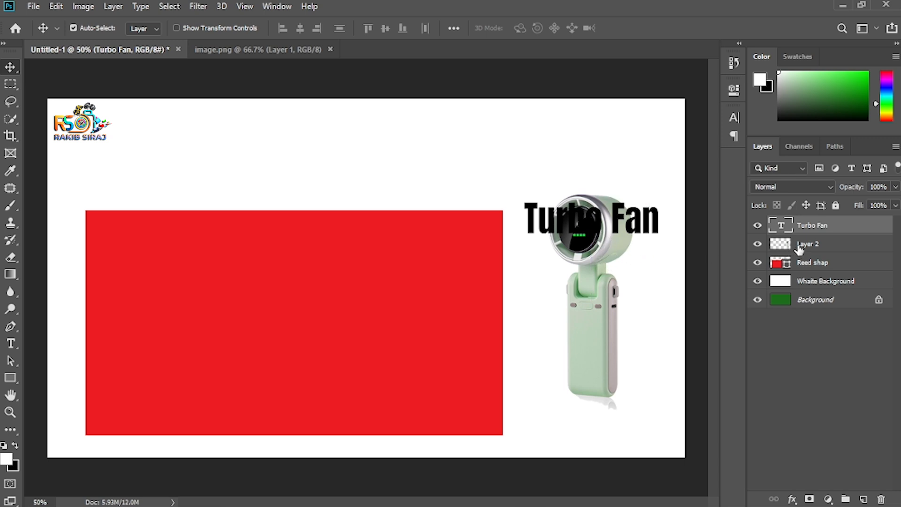
drag(799, 249, 804, 220)
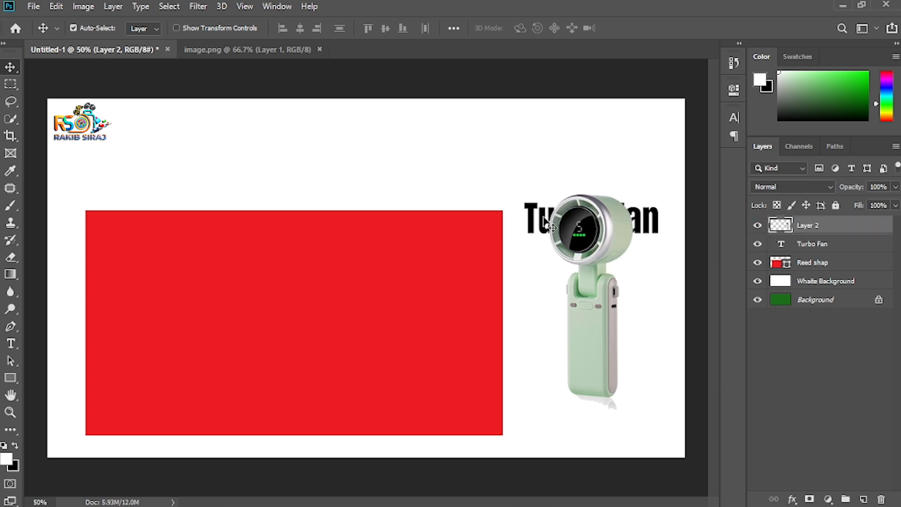
Arrange the fan at the right end of the red rectangle with the Turbo Fan text to its left
mouse_move(610, 302)
mouse_down()
mouse_move(615, 264)
mouse_move(598, 229)
mouse_move(609, 237)
mouse_move(599, 301)
mouse_up()
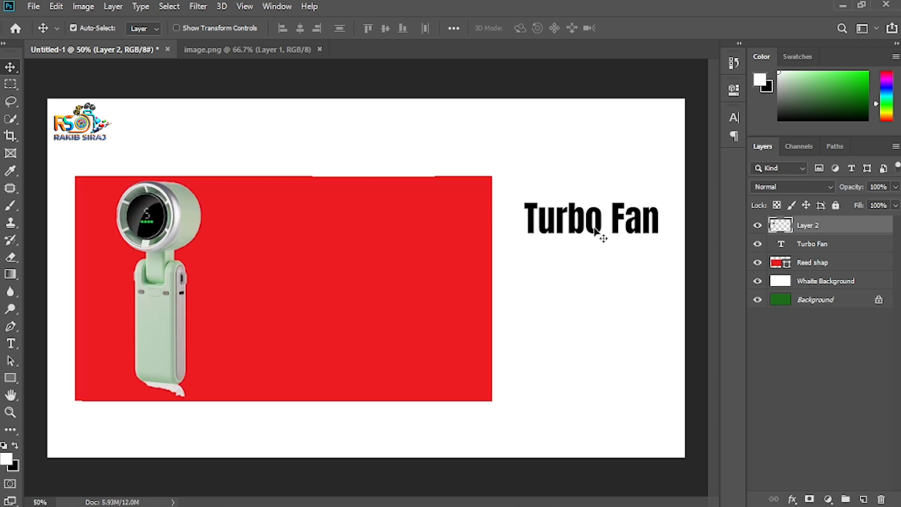
drag(601, 223, 344, 221)
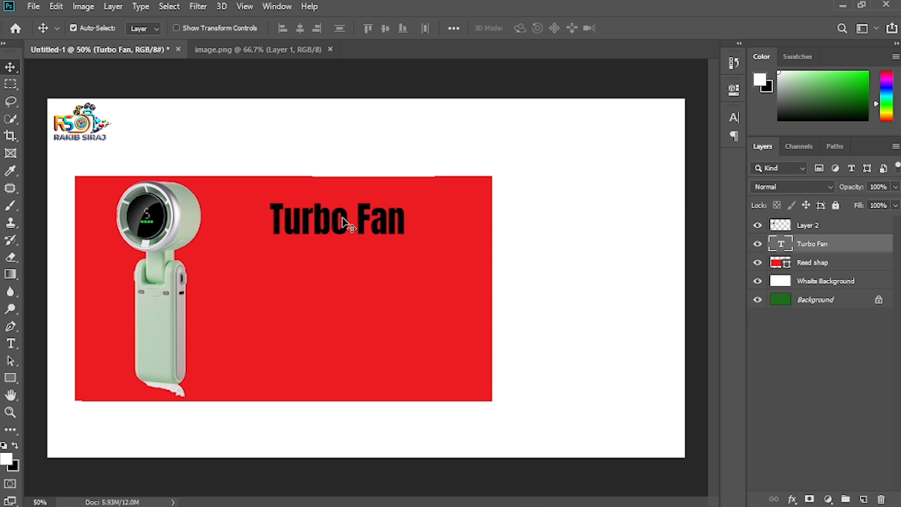
mouse_move(372, 222)
mouse_down()
mouse_move(371, 230)
mouse_move(391, 231)
mouse_move(369, 232)
mouse_up()
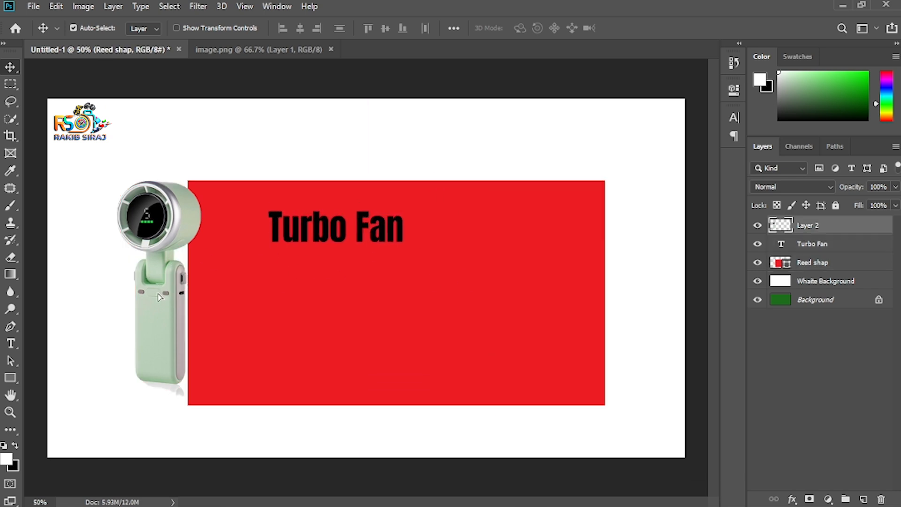
drag(158, 296, 518, 304)
drag(331, 223, 375, 240)
mouse_move(521, 292)
mouse_down()
mouse_move(499, 280)
mouse_move(525, 265)
mouse_move(525, 287)
mouse_move(538, 278)
mouse_move(532, 284)
mouse_up()
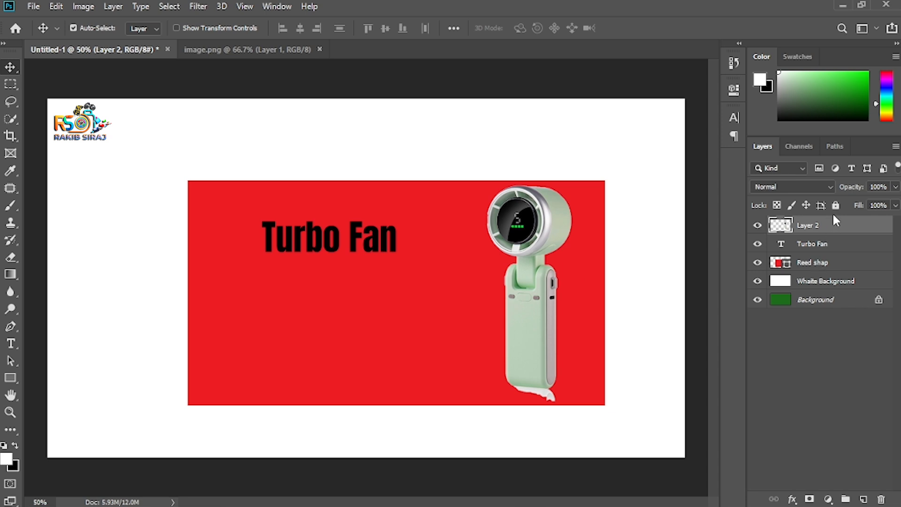
Try Layer 2 at 50% and 0% opacity and return it to 100%
click(877, 187)
text(50)
key(Return)
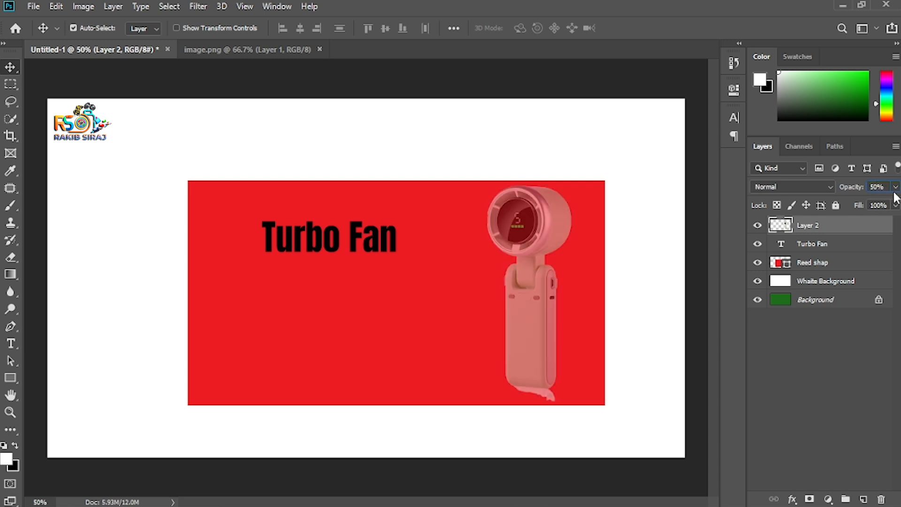
click(895, 188)
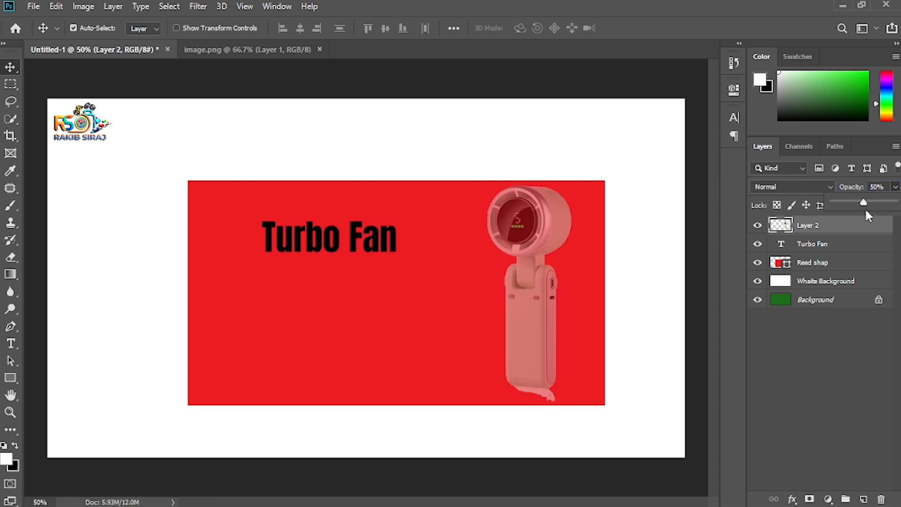
drag(861, 206, 791, 266)
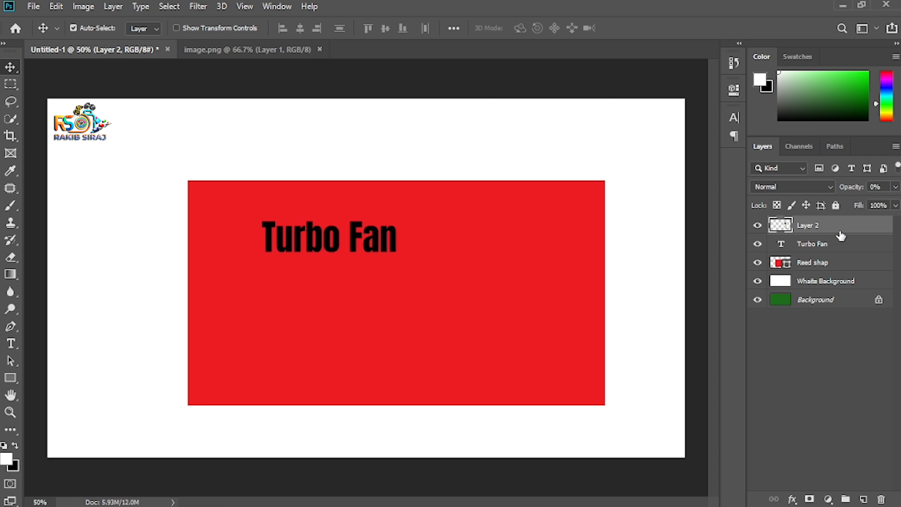
drag(873, 189, 858, 189)
text(100)
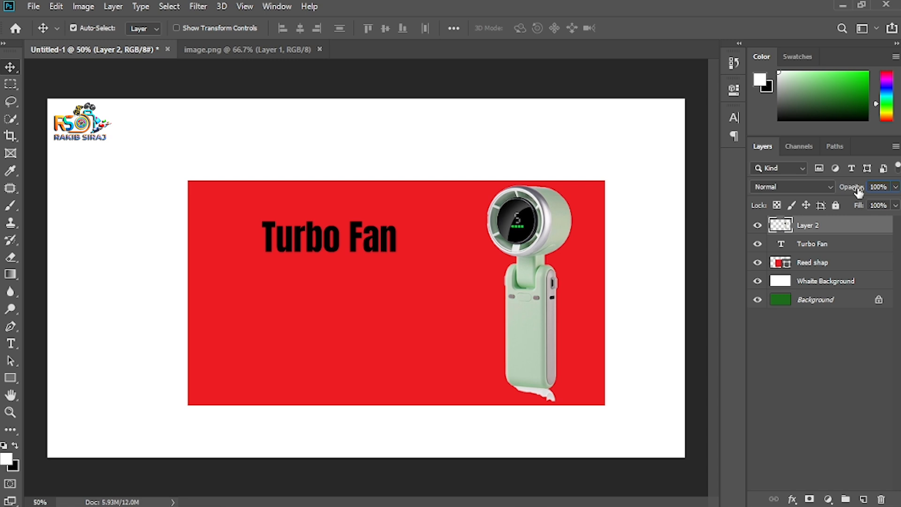
click(828, 351)
Try reducing the Turbo Fan text layer's opacity to 50% and restore it to full opacity
drag(299, 233, 308, 233)
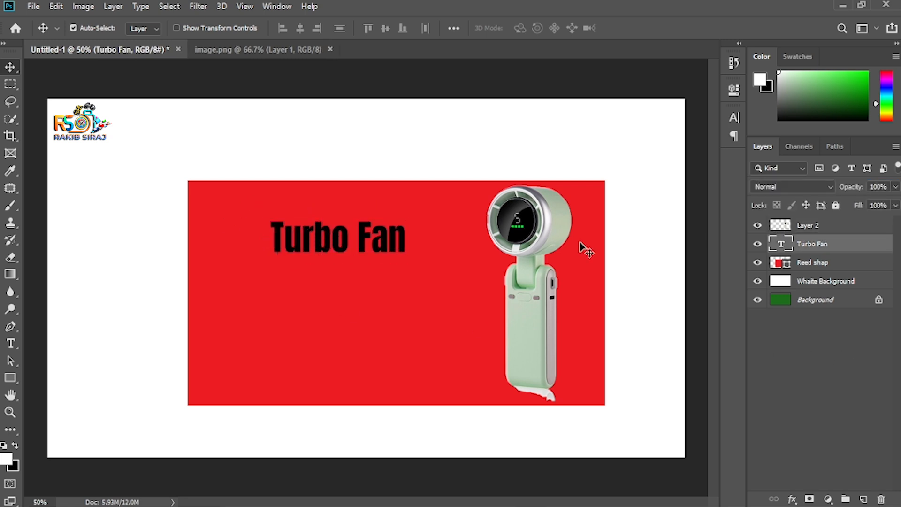
click(882, 187)
text(50)
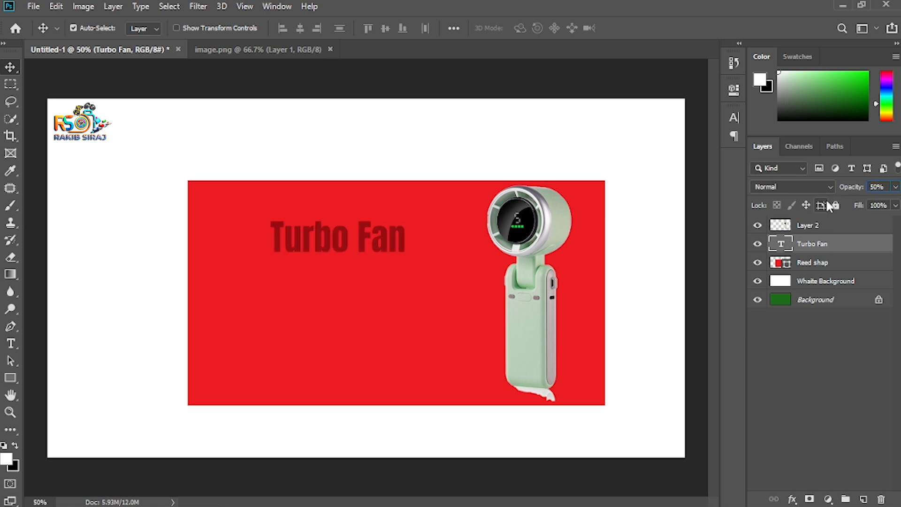
drag(877, 186, 859, 189)
text(0)
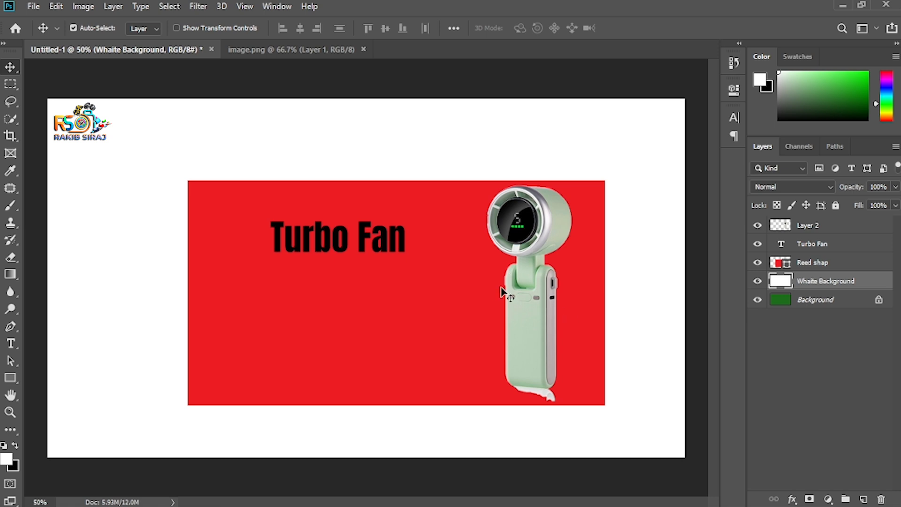
Reposition the red rectangle near the canvas centre, with the Turbo Fan text at its upper left and the fan on its right side
mouse_move(483, 277)
mouse_down()
mouse_move(433, 261)
mouse_move(482, 288)
mouse_up()
drag(319, 234, 311, 270)
drag(358, 347, 338, 344)
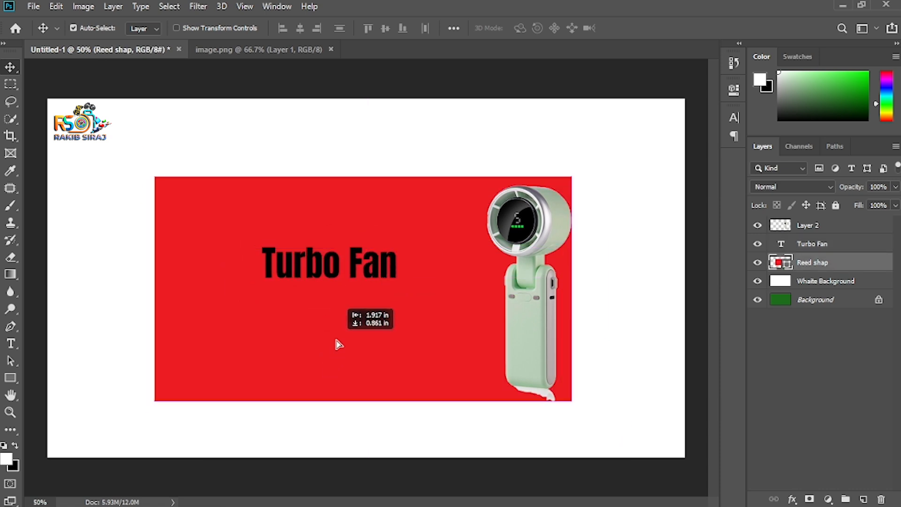
drag(324, 265, 271, 219)
drag(539, 319, 490, 322)
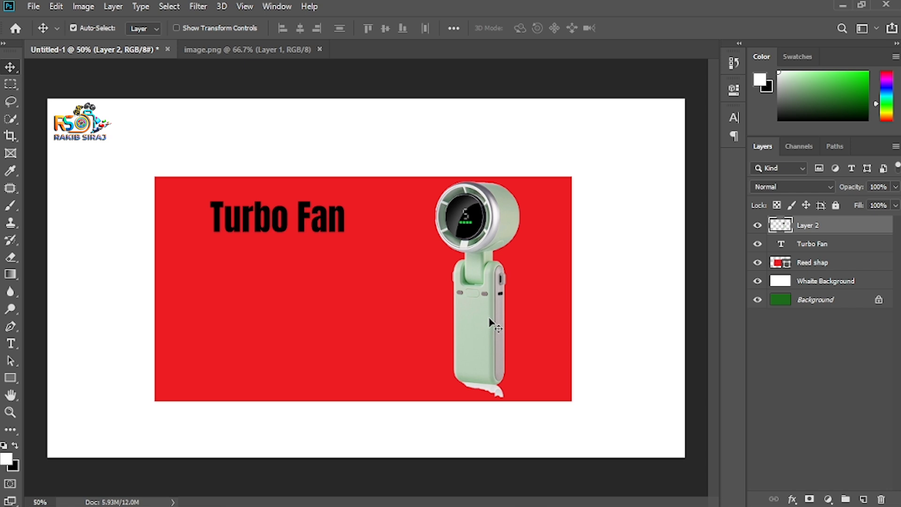
drag(399, 298, 398, 302)
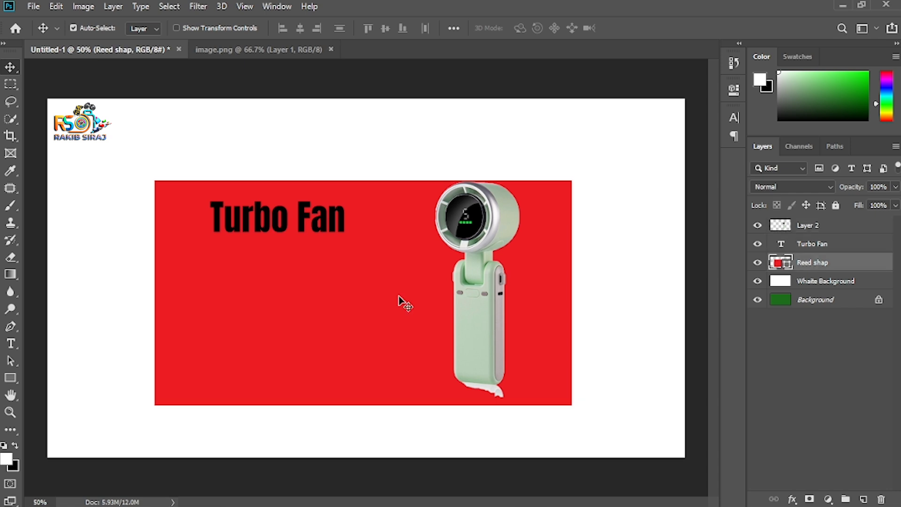
mouse_move(365, 319)
mouse_down()
mouse_move(325, 378)
mouse_move(353, 343)
mouse_move(354, 311)
mouse_move(370, 320)
mouse_move(372, 312)
mouse_up()
Lock the Reed shap layer completely
double_click(816, 262)
click(878, 264)
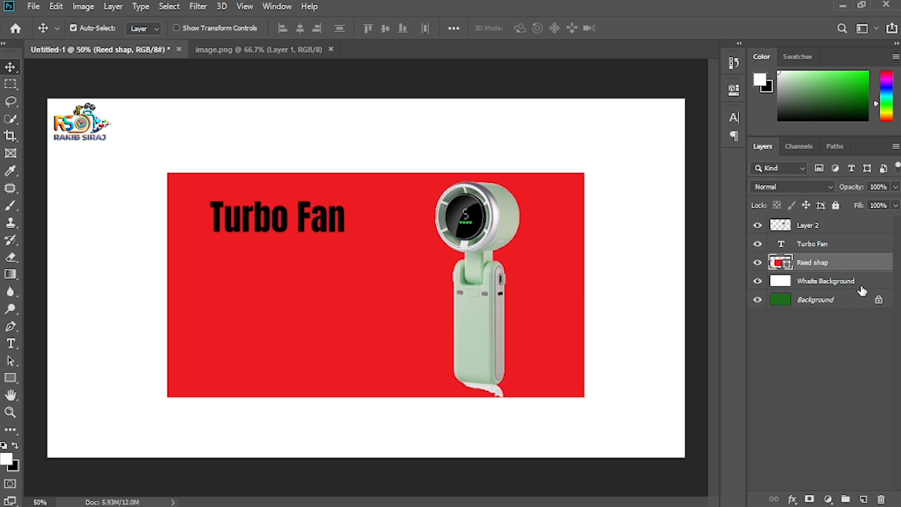
click(835, 206)
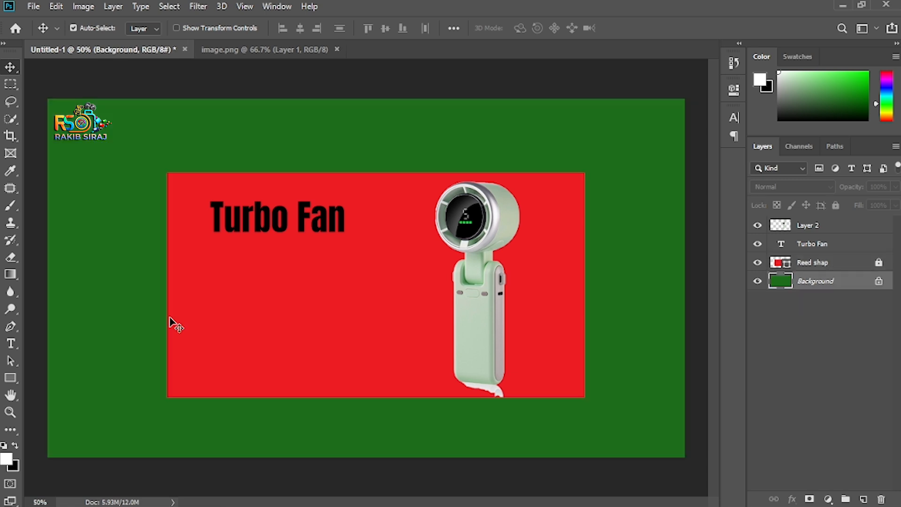
Try to move the locked red rectangle, and shift the Turbo Fan text and the fan slightly upward within it
drag(107, 263, 143, 324)
drag(393, 286, 364, 304)
drag(354, 344, 313, 324)
drag(284, 213, 325, 224)
drag(474, 291, 497, 275)
drag(369, 216, 327, 189)
click(515, 295)
drag(306, 304, 332, 327)
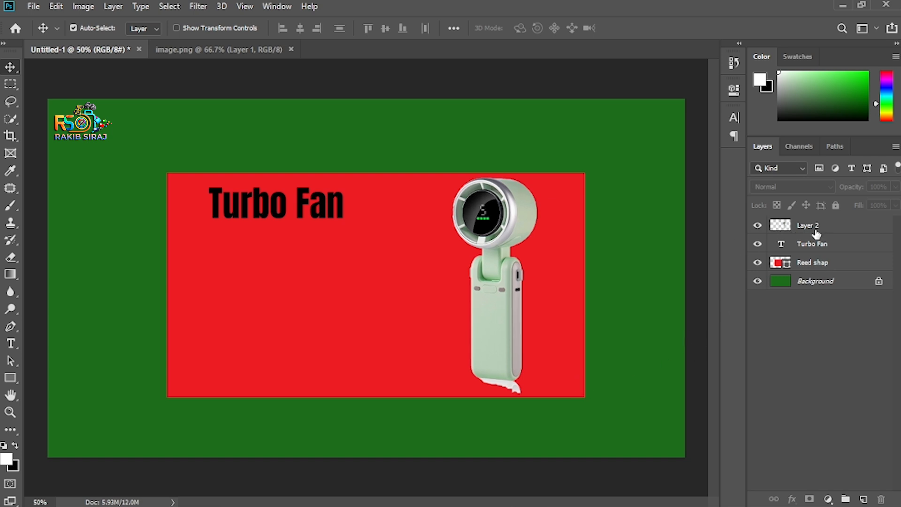
Hide Layer 2 and the Reed shap layer in turn, showing each one again
click(757, 226)
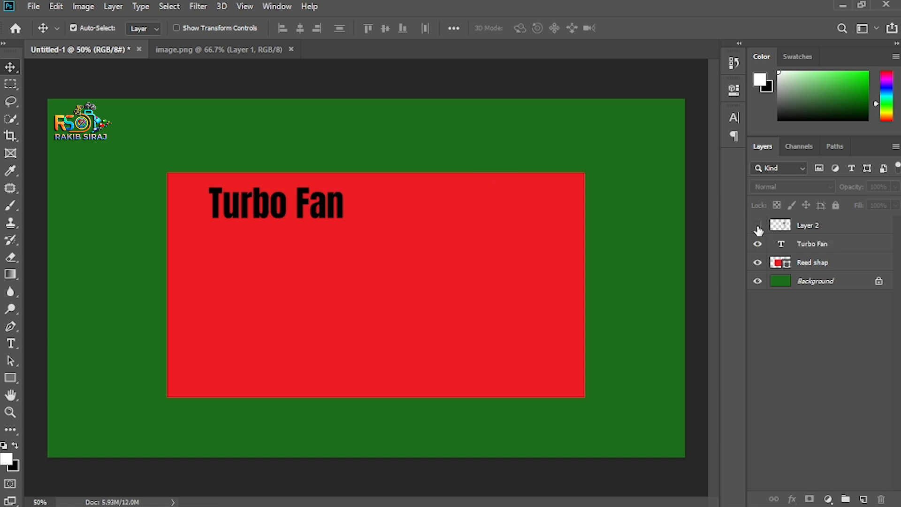
click(757, 226)
click(764, 263)
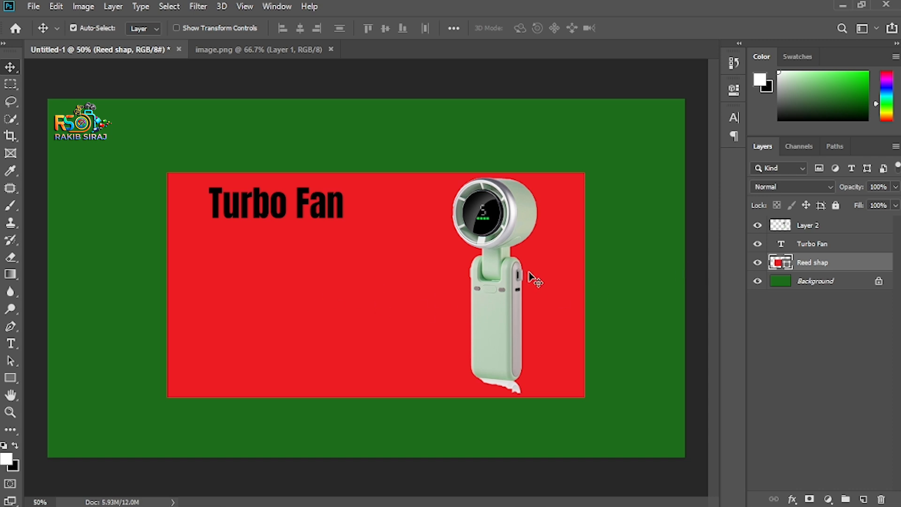
click(757, 263)
click(757, 262)
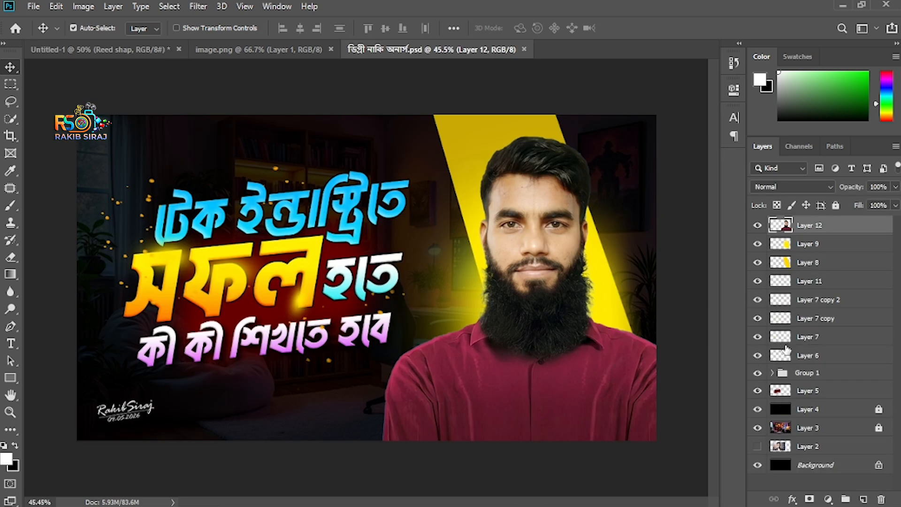
In the thumbnail PSD, hide and show again the টেক ইন্ডাস্ট্রিতে and হতে text layers, and collapse Group 1
click(334, 218)
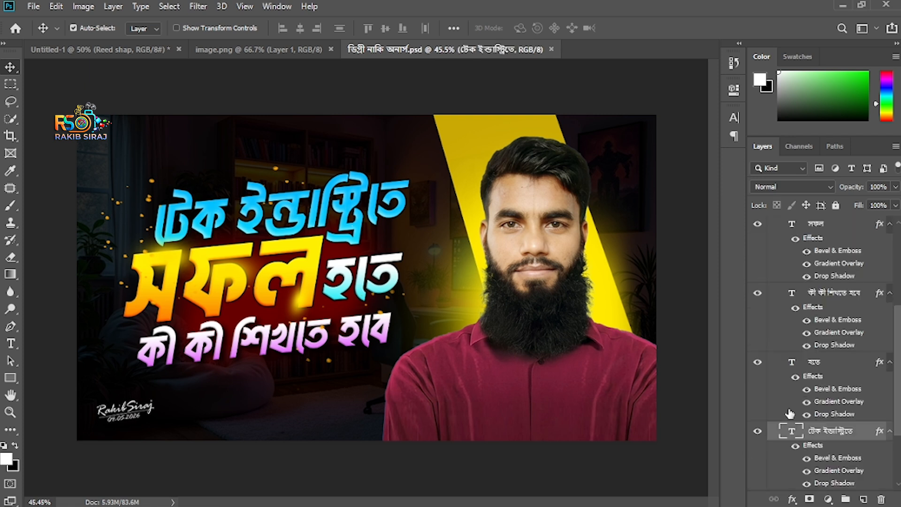
click(757, 431)
click(757, 432)
click(756, 363)
click(756, 362)
scroll(765, 306, up, 2)
click(771, 280)
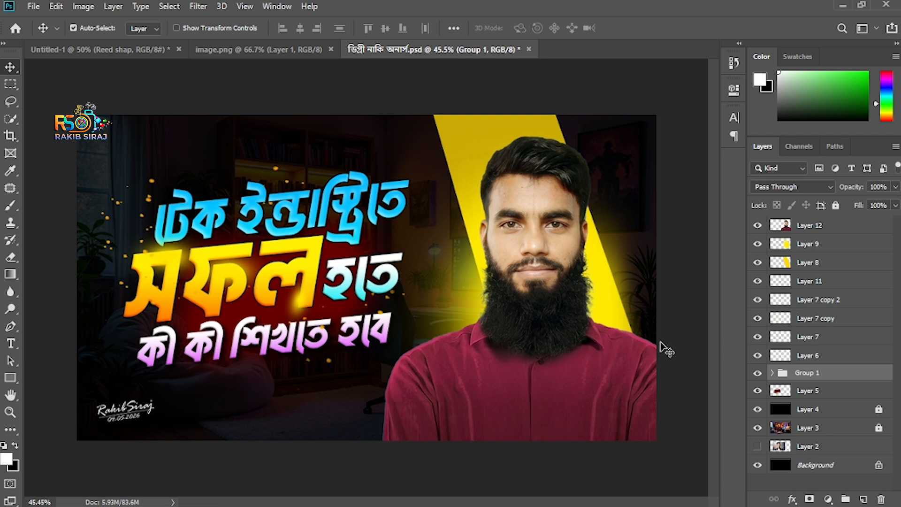
Switch to the Untitled-1 document and back to the thumbnail PSD to compare their layer stacks
click(143, 50)
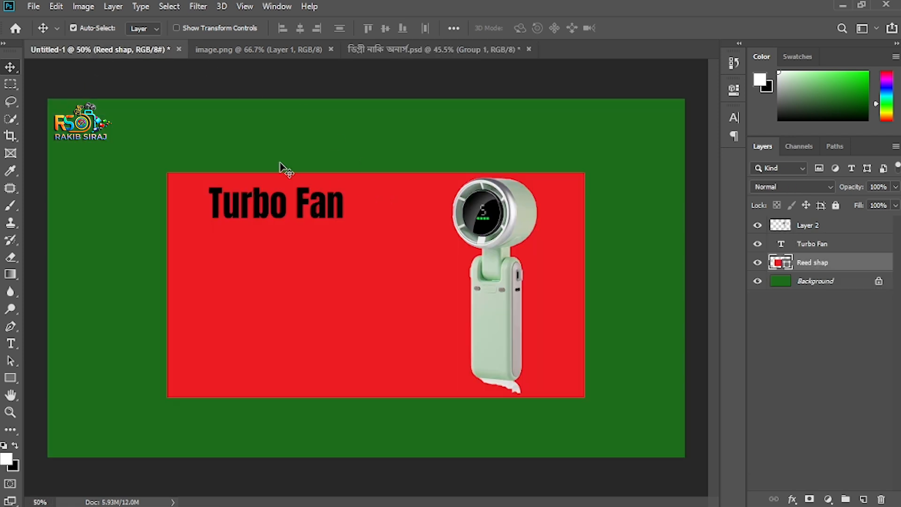
click(434, 50)
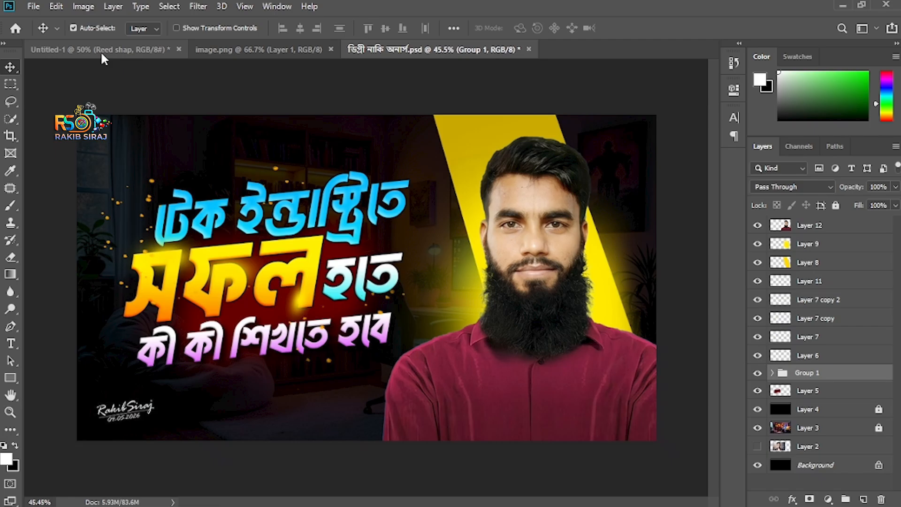